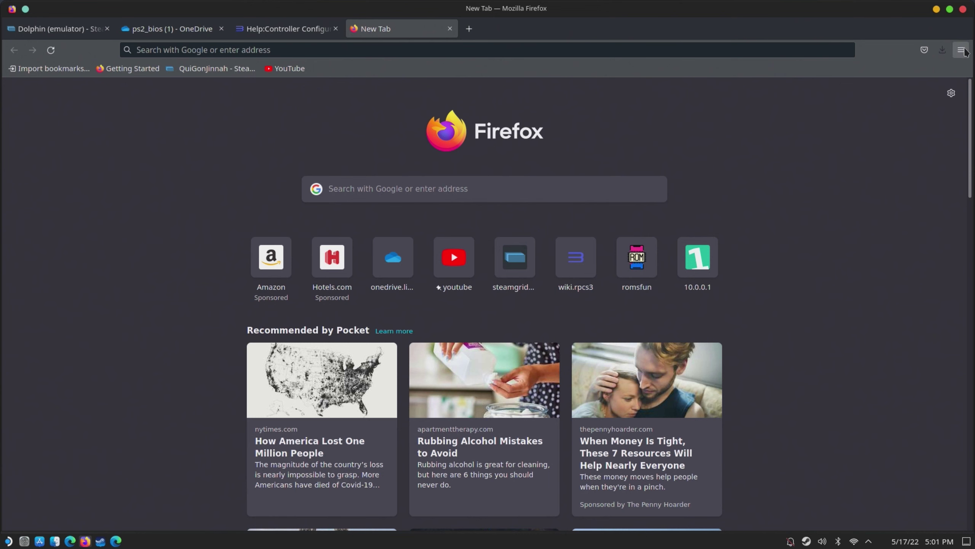
- Reopen the Dolphin (emulator) page on SteamGridDB from the browsing history and open the hero image with the purple GameCube and controller
click(961, 50)
click(853, 173)
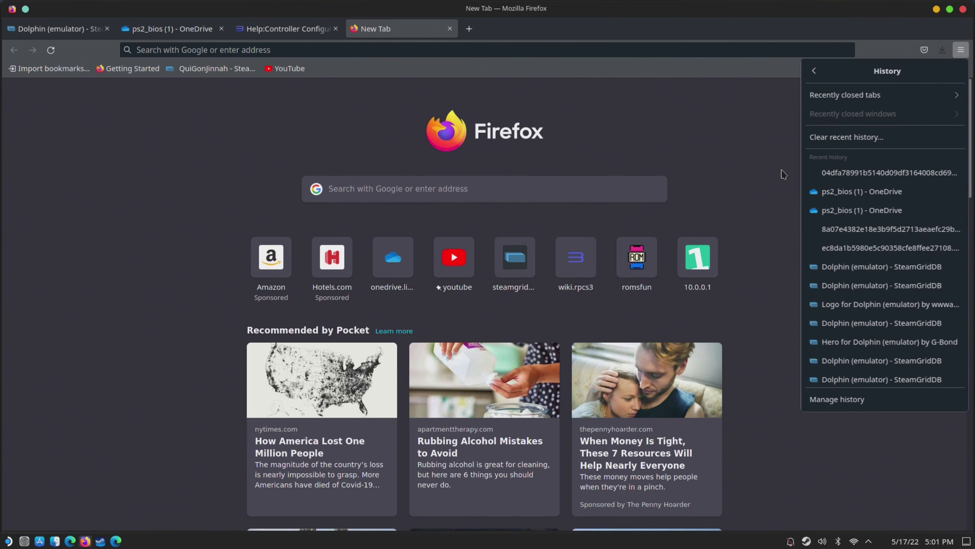
click(853, 269)
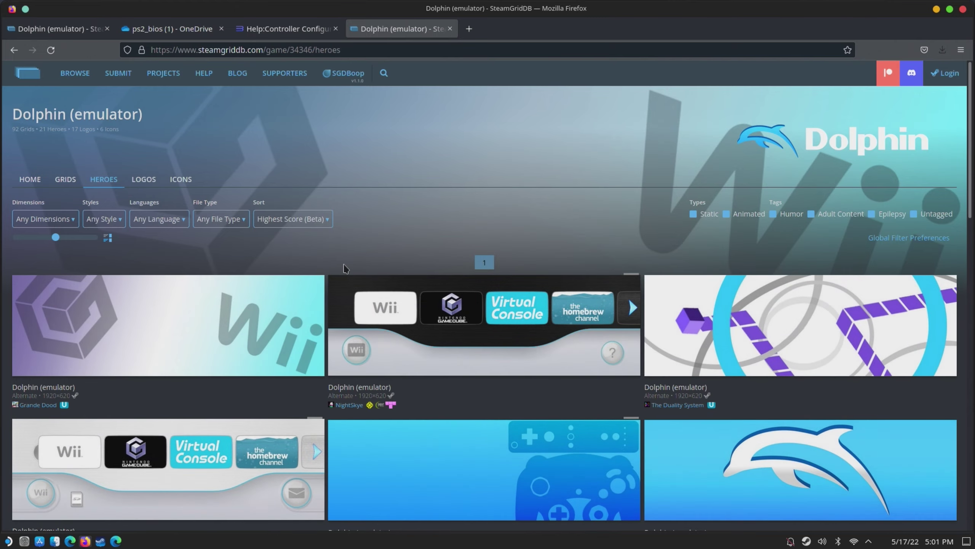
scroll(342, 265, down, 5)
scroll(347, 270, down, 6)
click(207, 253)
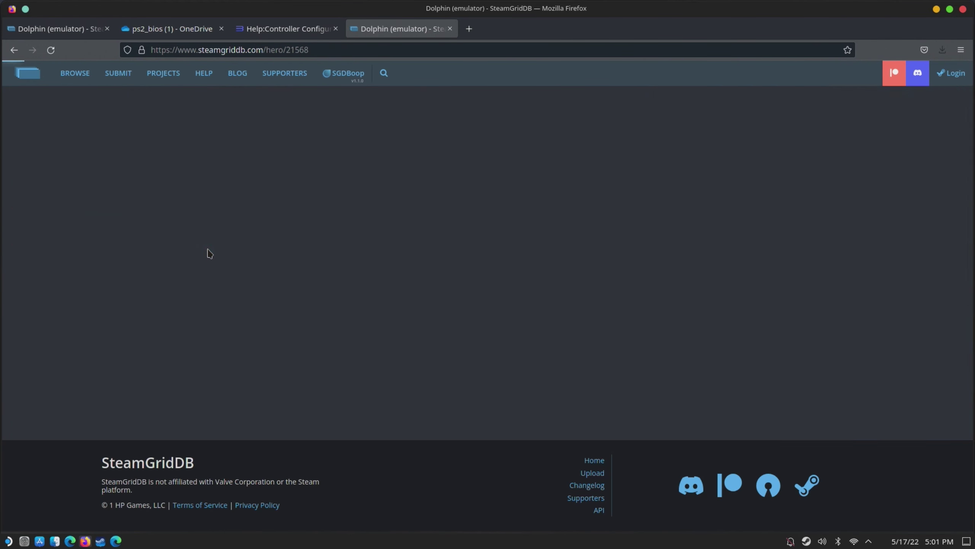
- Open the hero's full-size download and save the image as Dolphin.png in the Heroes folder
right_click(412, 242)
click(786, 161)
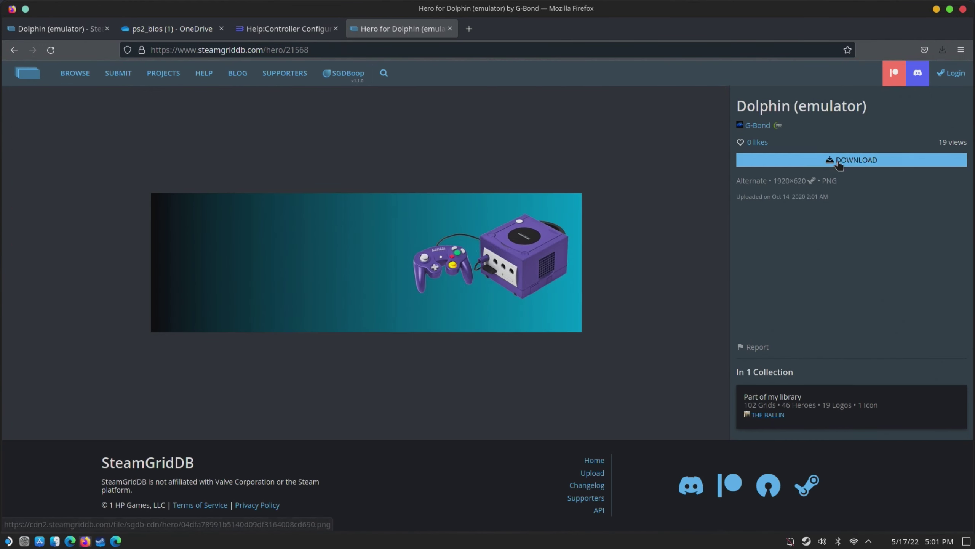
right_click(457, 189)
click(463, 200)
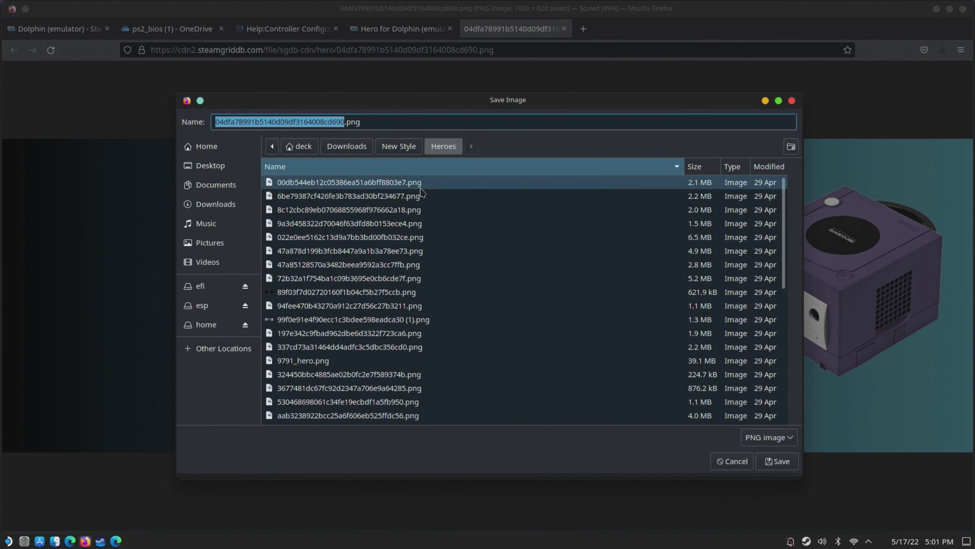
text(Dolphin)
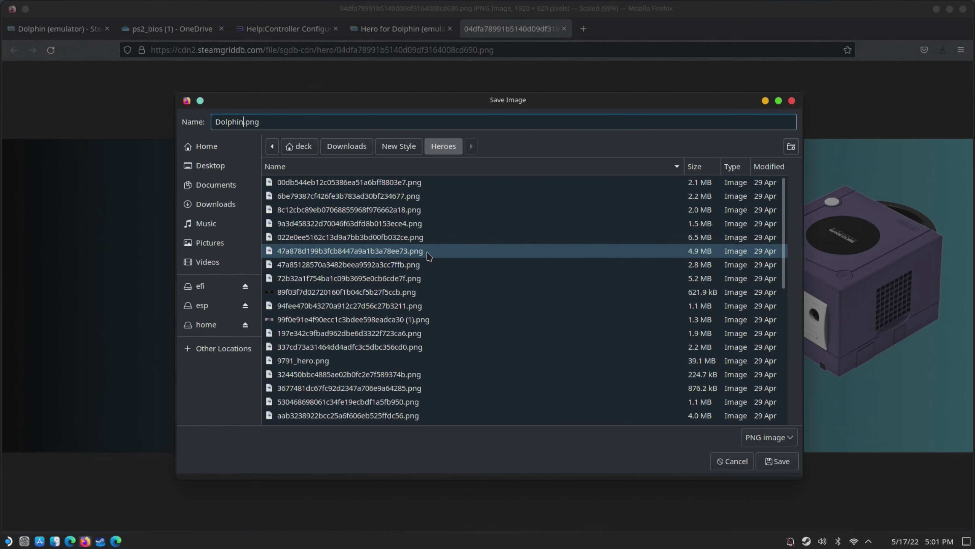
key(Return)
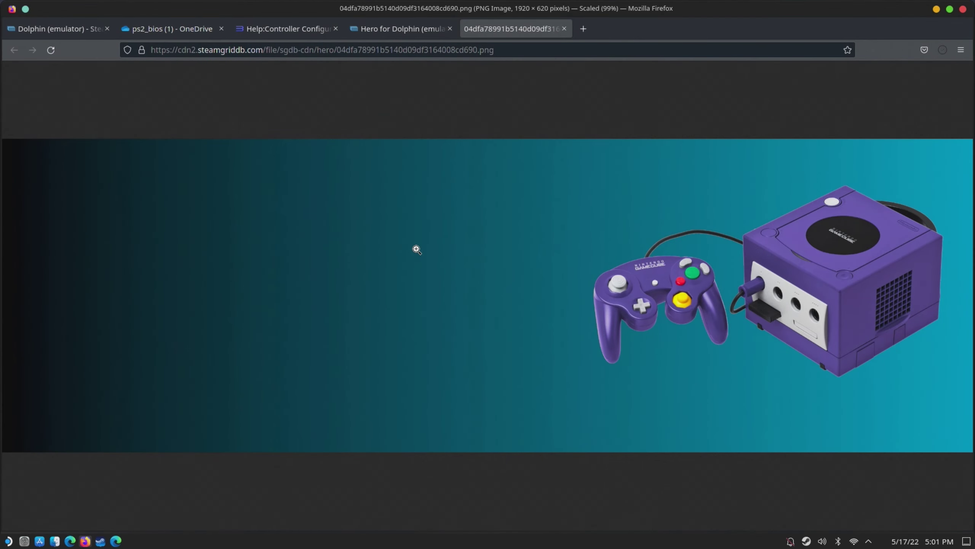
- Switch to Steam and set Dolphin.png from the Heroes folder as Dolphin Emulator's custom background
click(936, 9)
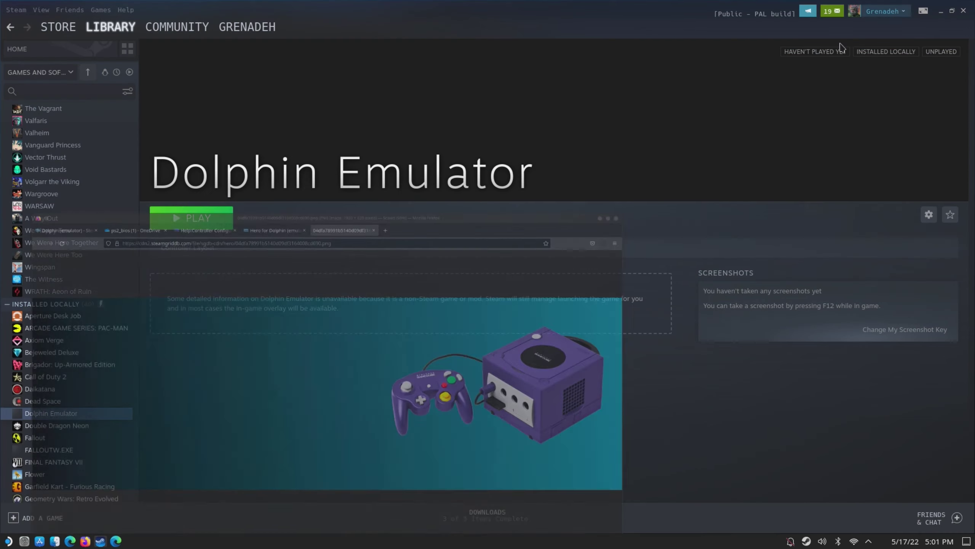
right_click(339, 89)
click(356, 99)
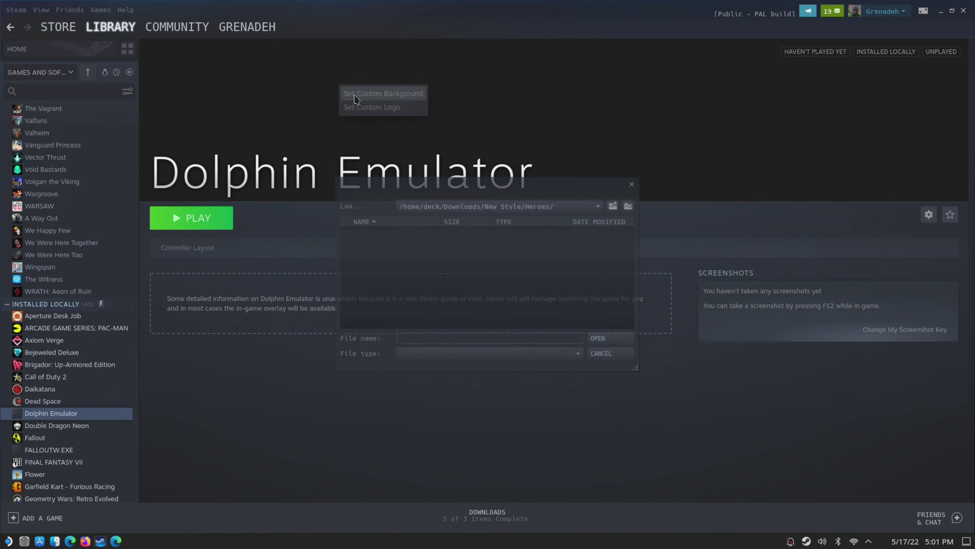
scroll(409, 257, down, 5)
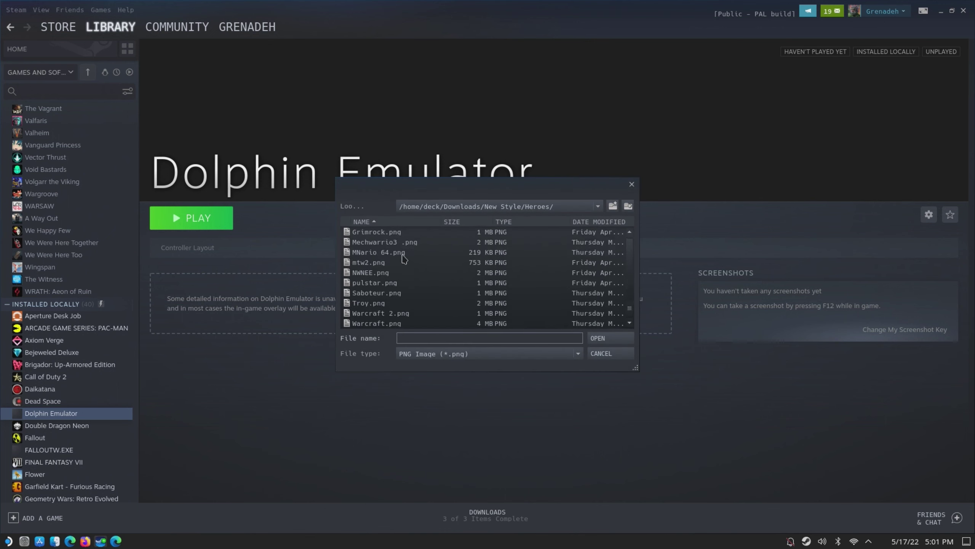
scroll(404, 259, up, 4)
click(376, 304)
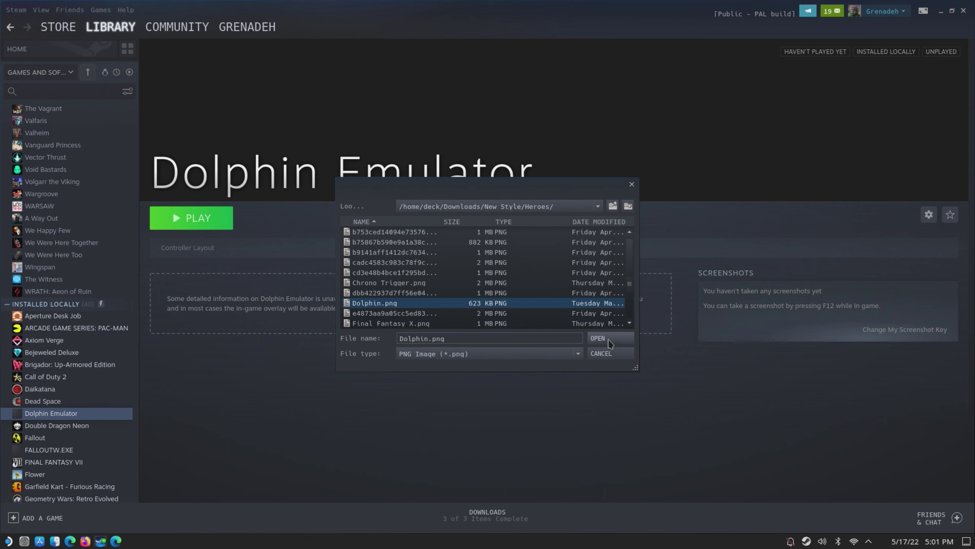
click(610, 339)
- Start setting a custom logo for Dolphin Emulator and browse to the New Style/Resources folder
right_click(296, 176)
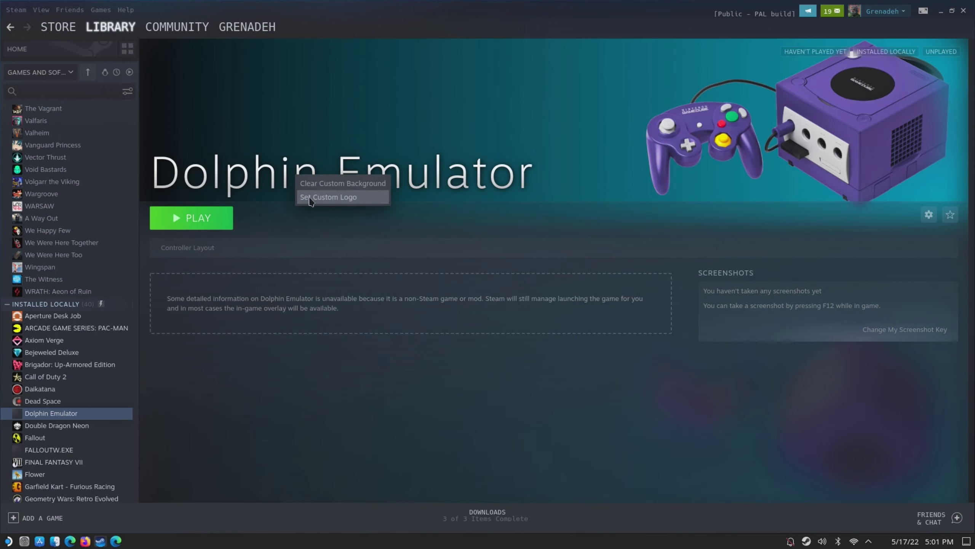
click(310, 197)
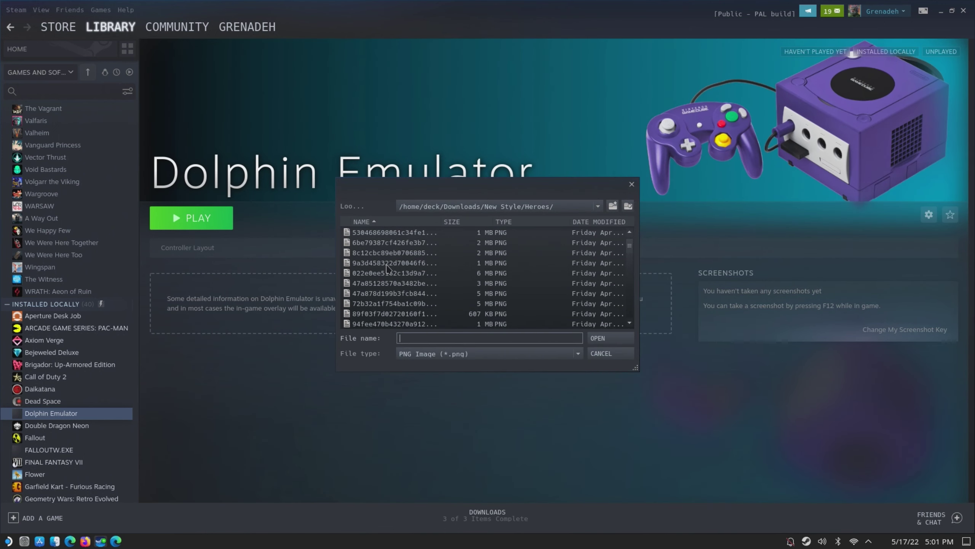
click(537, 207)
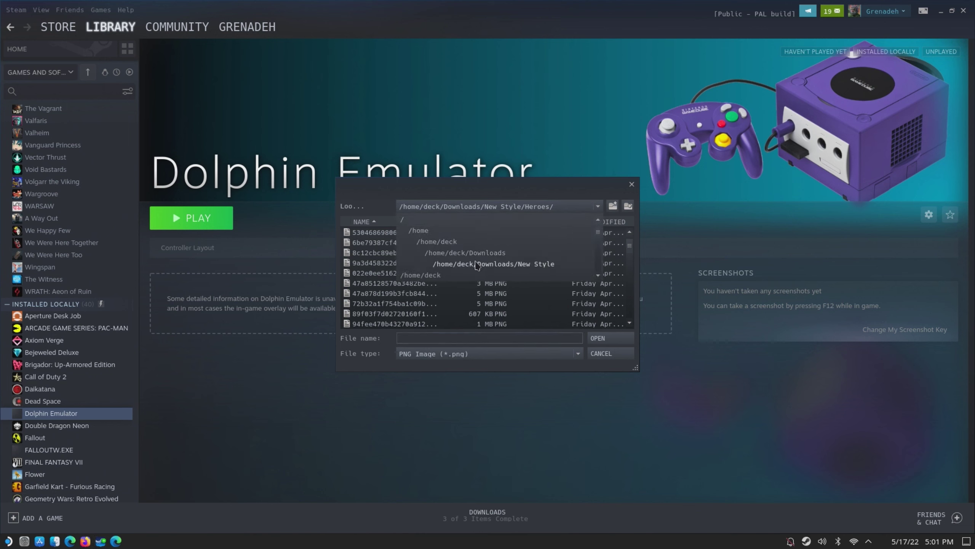
click(477, 265)
scroll(408, 275, down, 10)
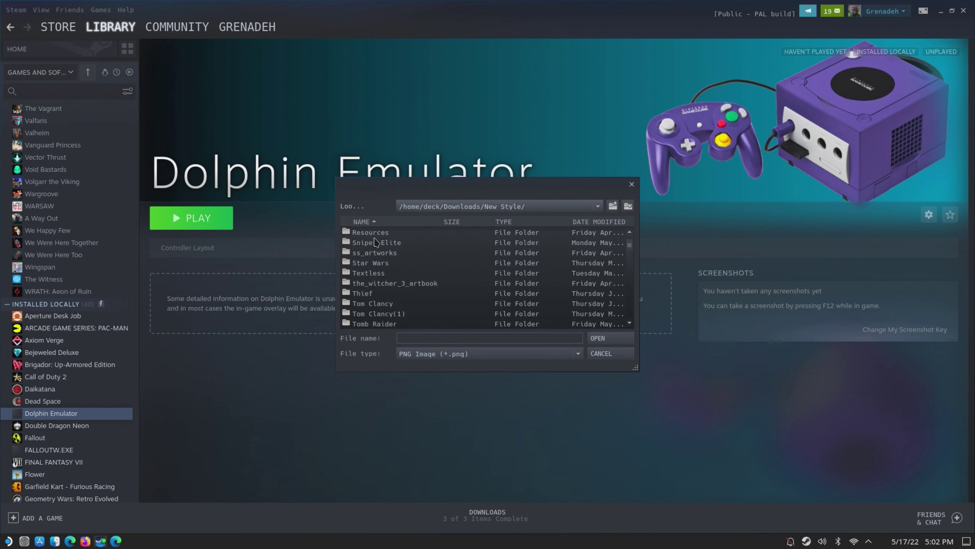
click(375, 239)
double_click(374, 235)
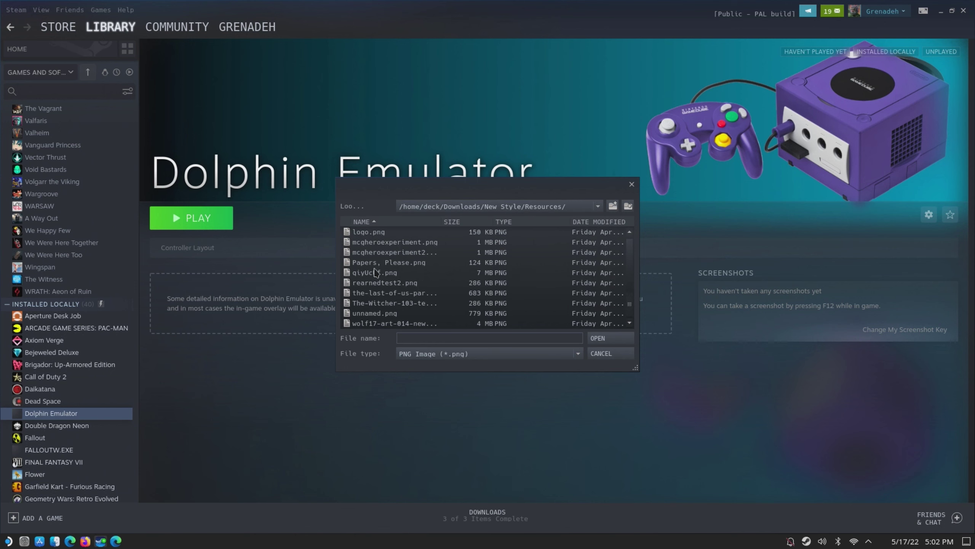
- Check the Art folder, return to Resources, and open its Logos folder
click(393, 223)
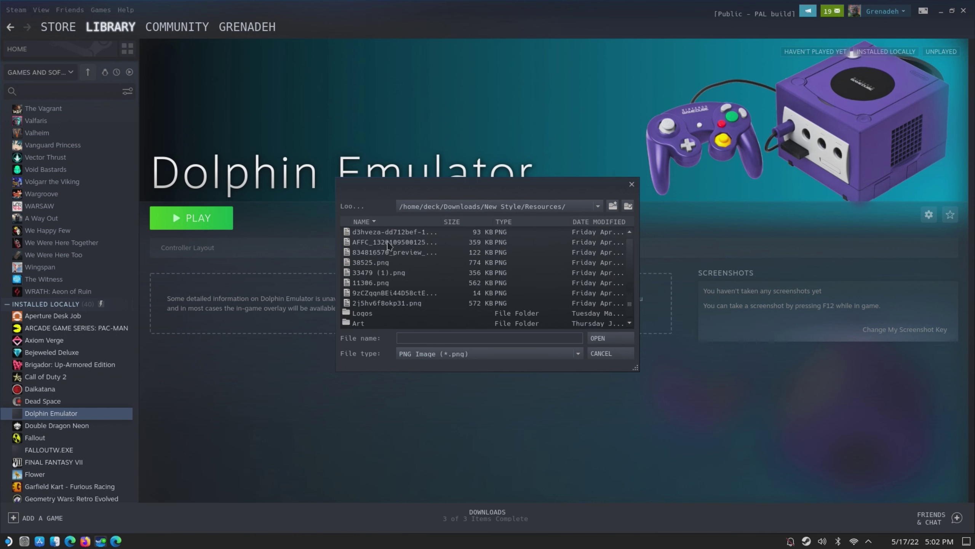
double_click(361, 323)
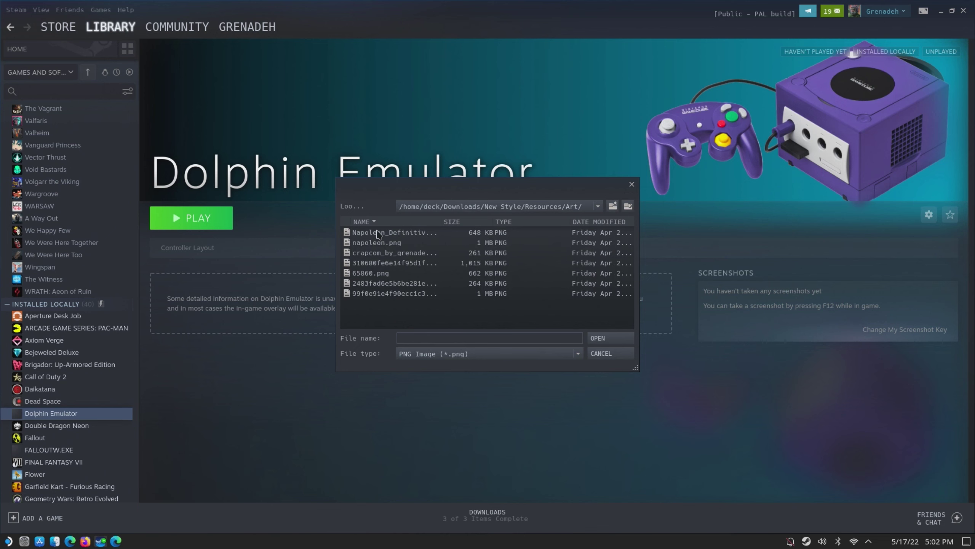
click(614, 206)
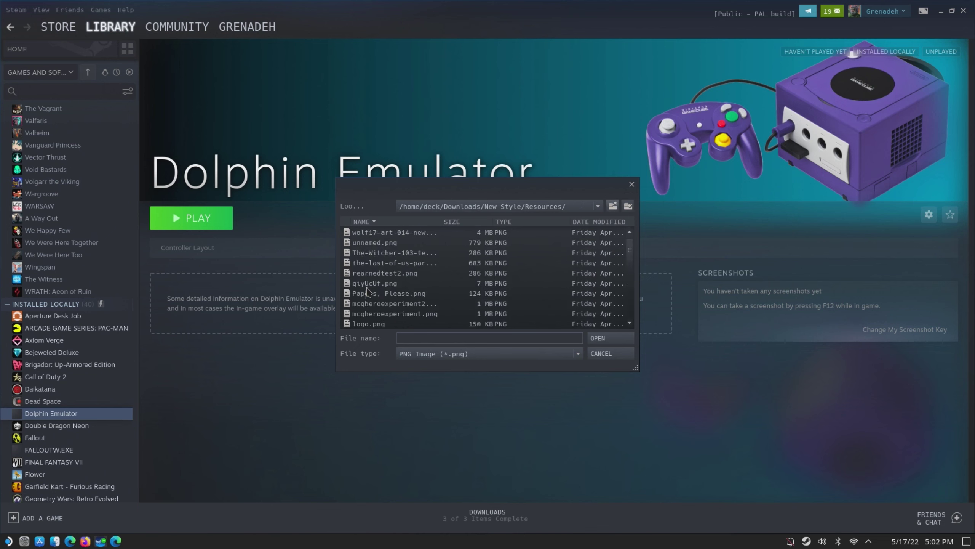
scroll(376, 274, down, 5)
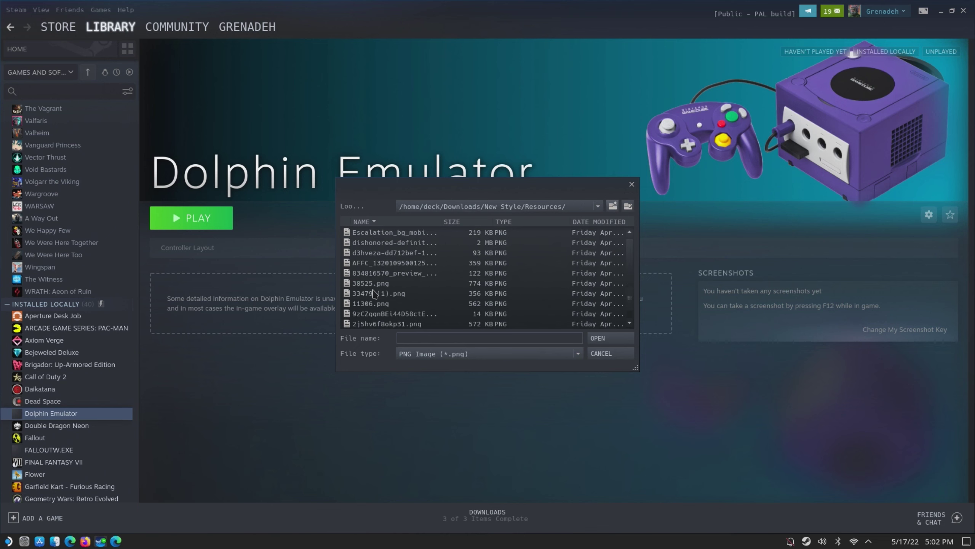
click(376, 222)
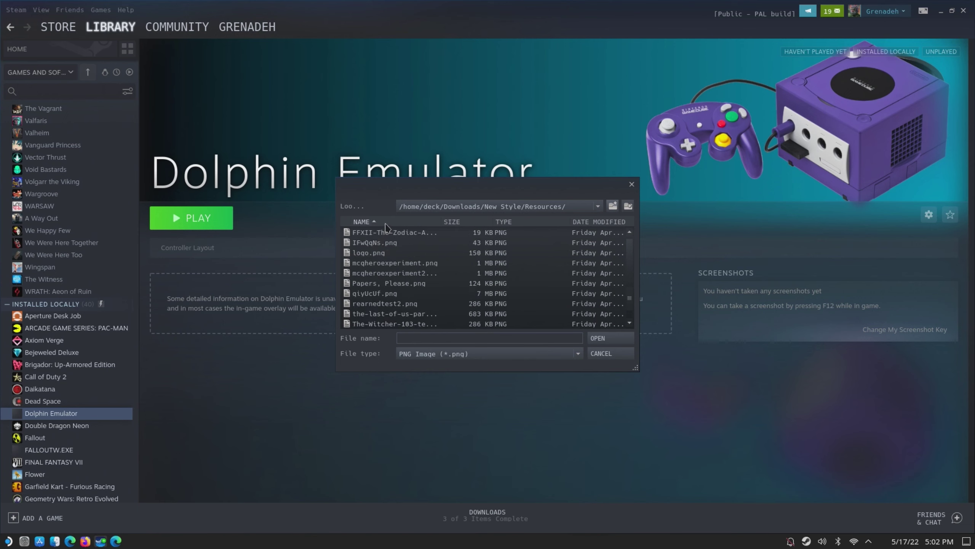
click(385, 223)
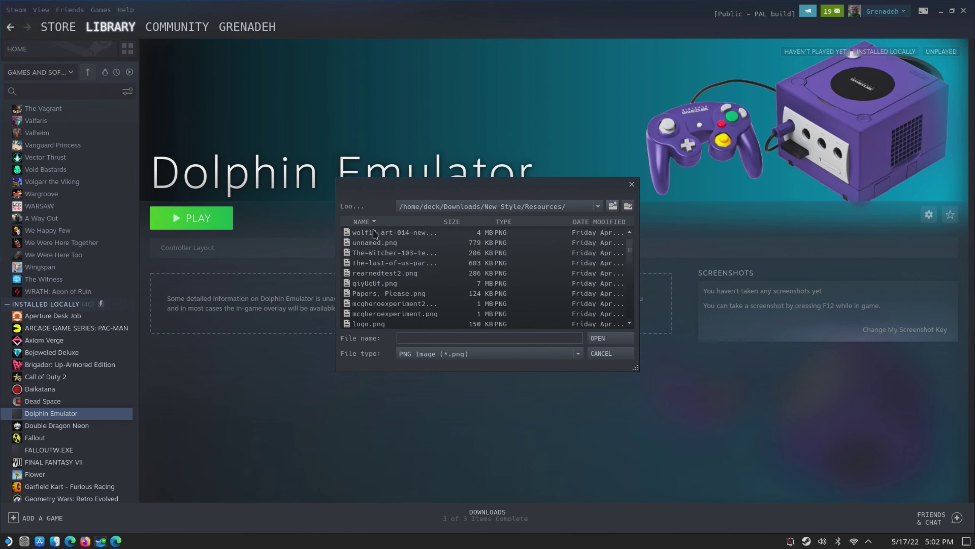
click(374, 222)
double_click(367, 243)
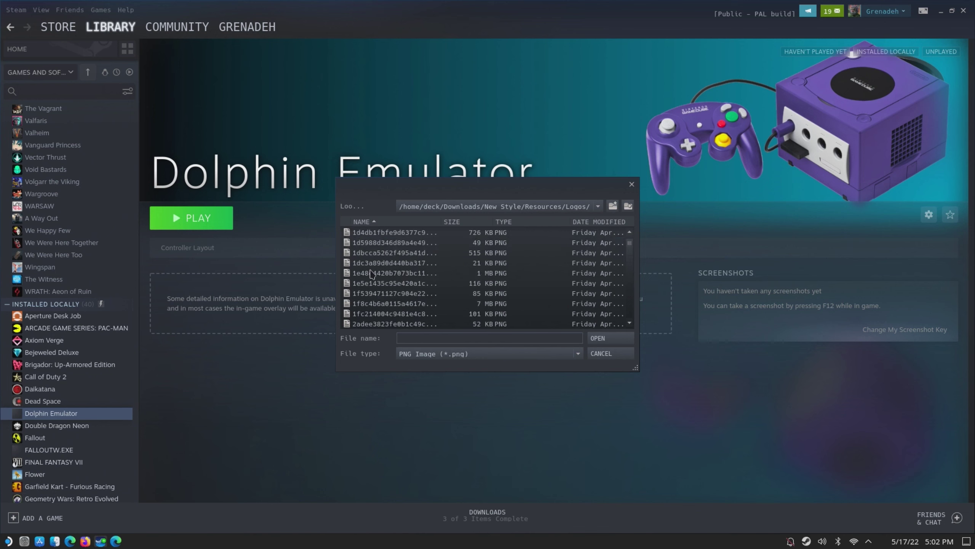
- Set the file type to All files and try to apply the Dolphin file from the Logos folder as the custom logo
scroll(377, 280, down, 20)
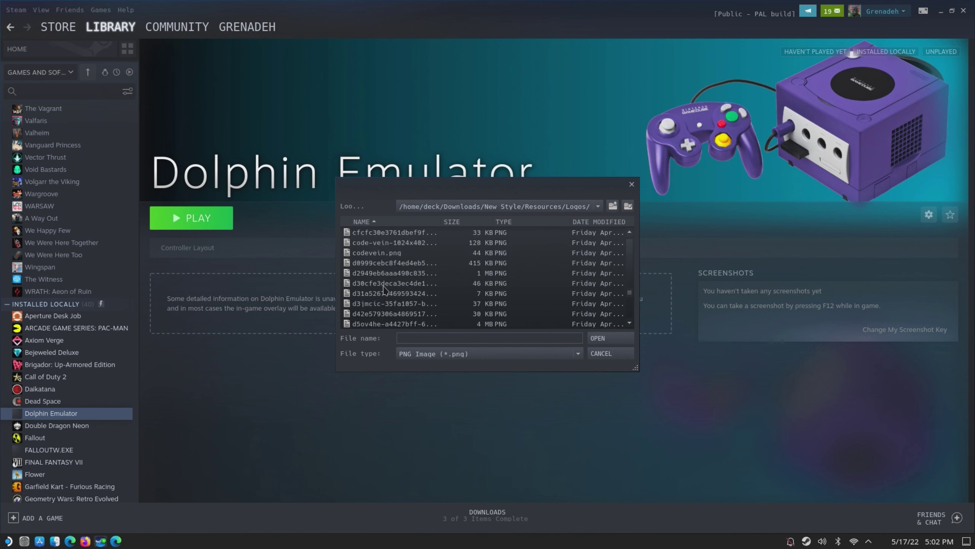
scroll(386, 292, down, 15)
scroll(391, 294, up, 5)
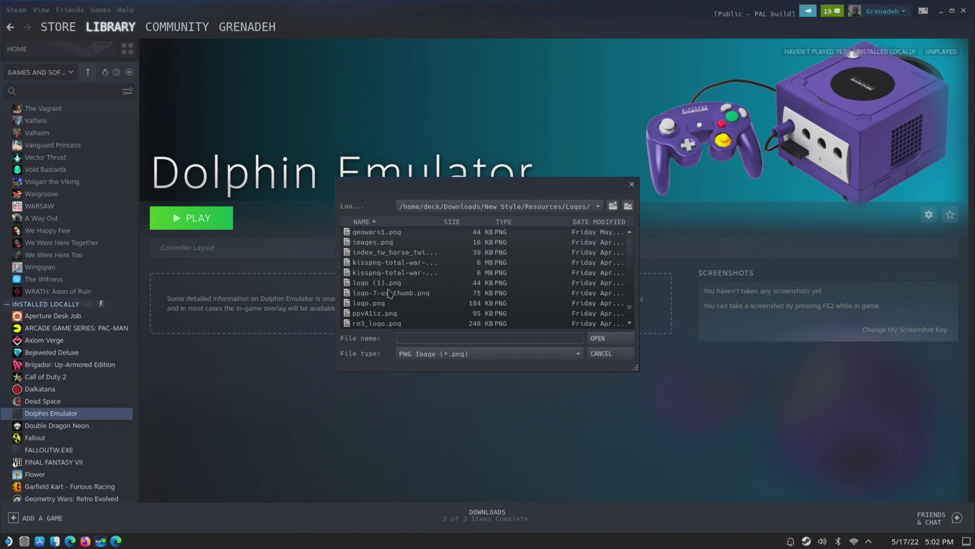
scroll(385, 288, up, 5)
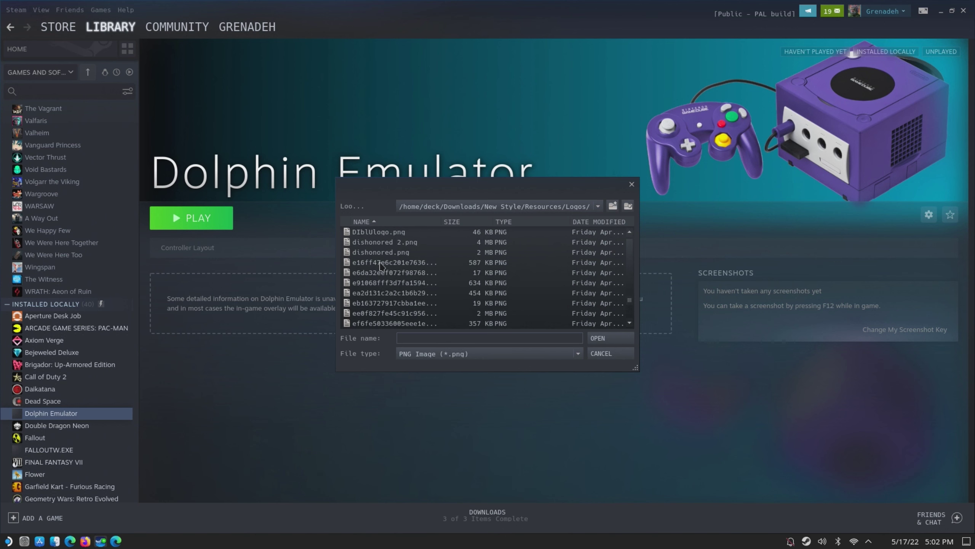
click(444, 356)
click(428, 365)
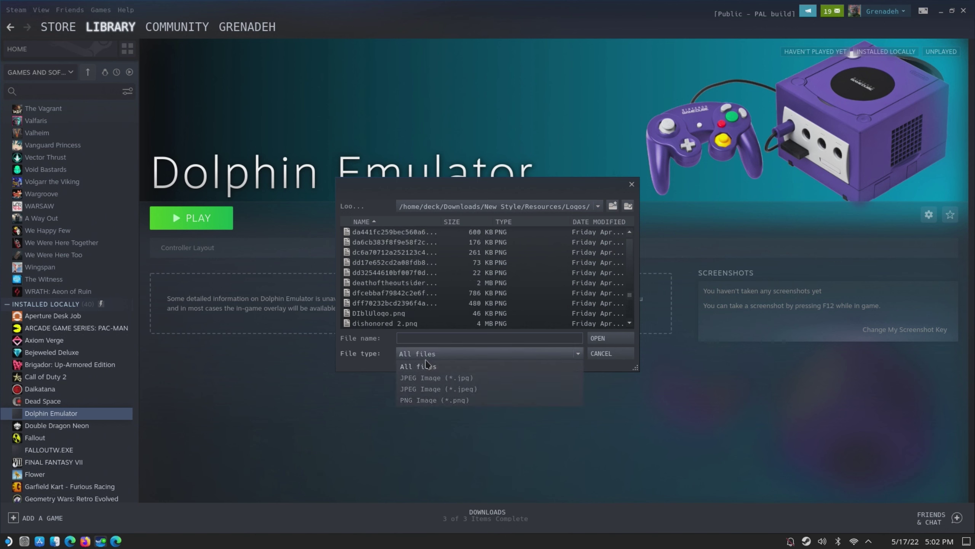
scroll(398, 272, down, 2)
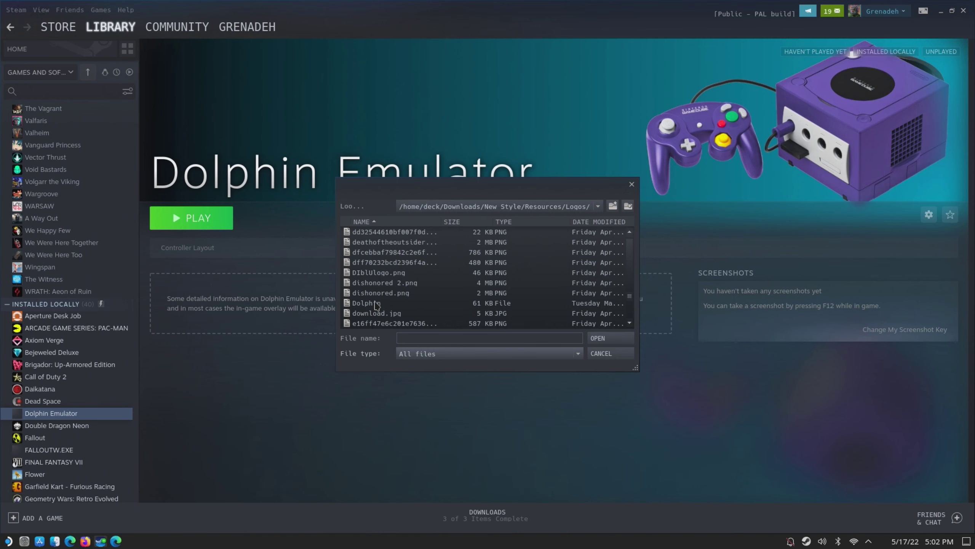
double_click(377, 305)
click(419, 304)
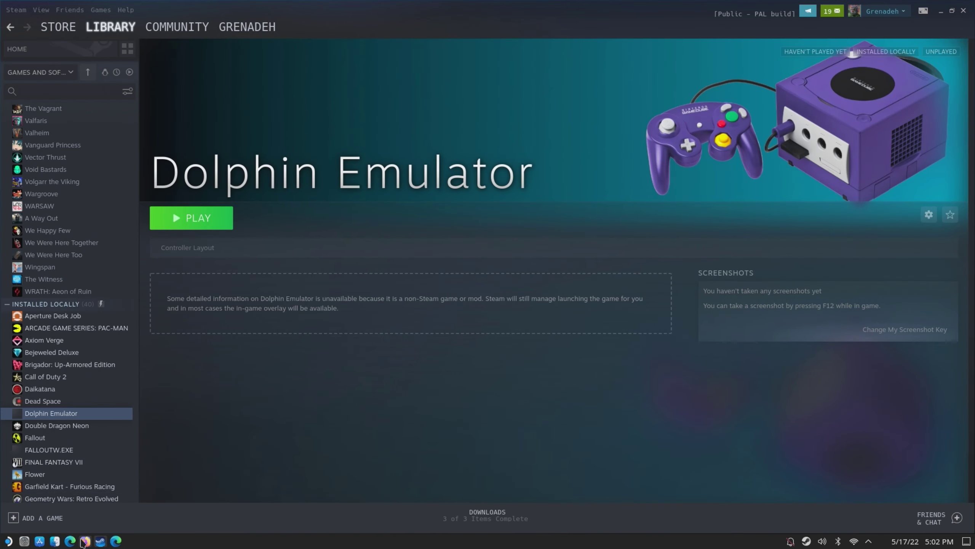
- Switch back to Firefox and open the grey 393×156 Dolphin logo from SteamGridDB's Dolphin (emulator) logos
click(84, 541)
click(370, 31)
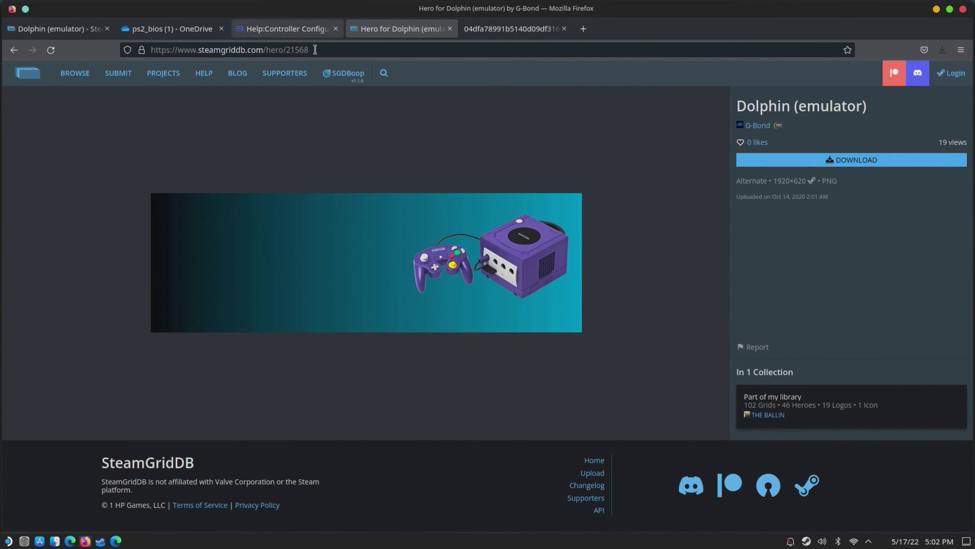
click(13, 51)
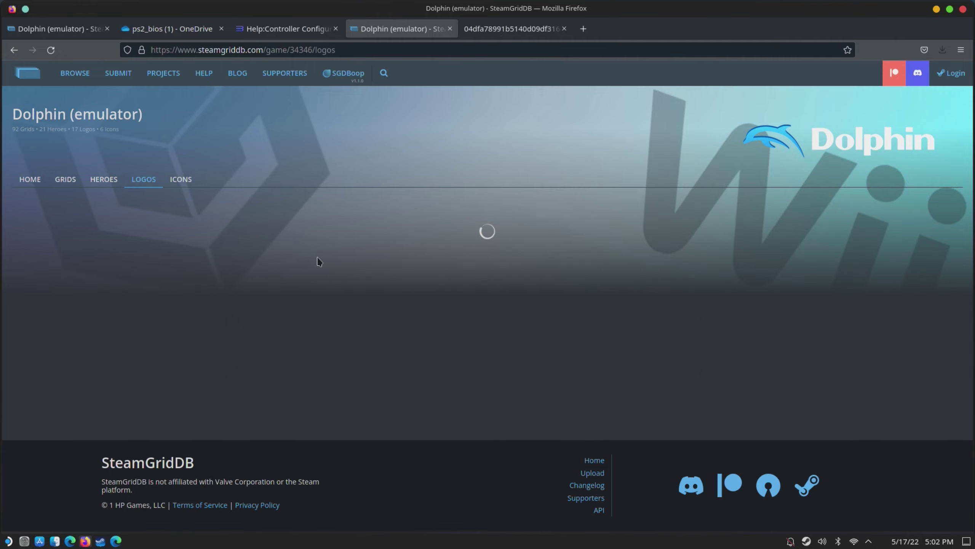
scroll(383, 290, down, 10)
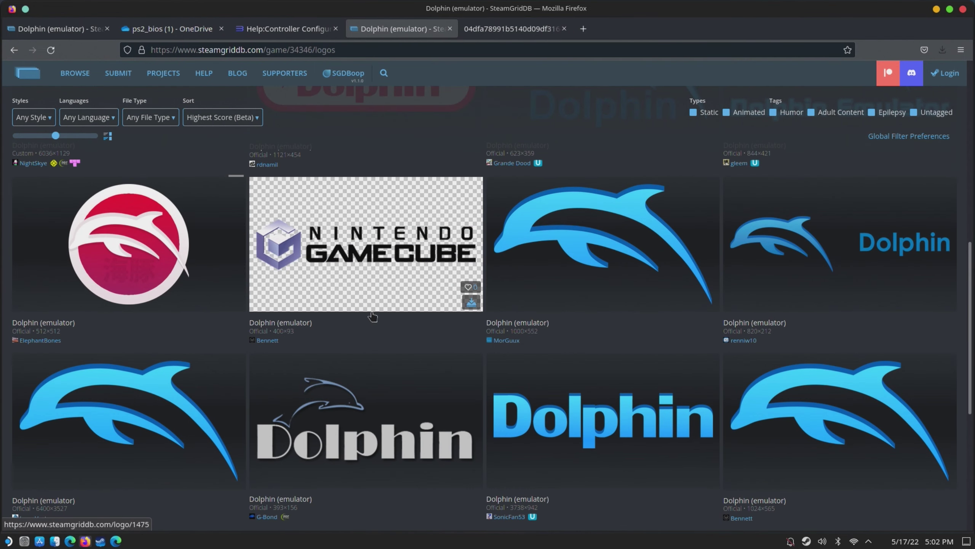
click(393, 399)
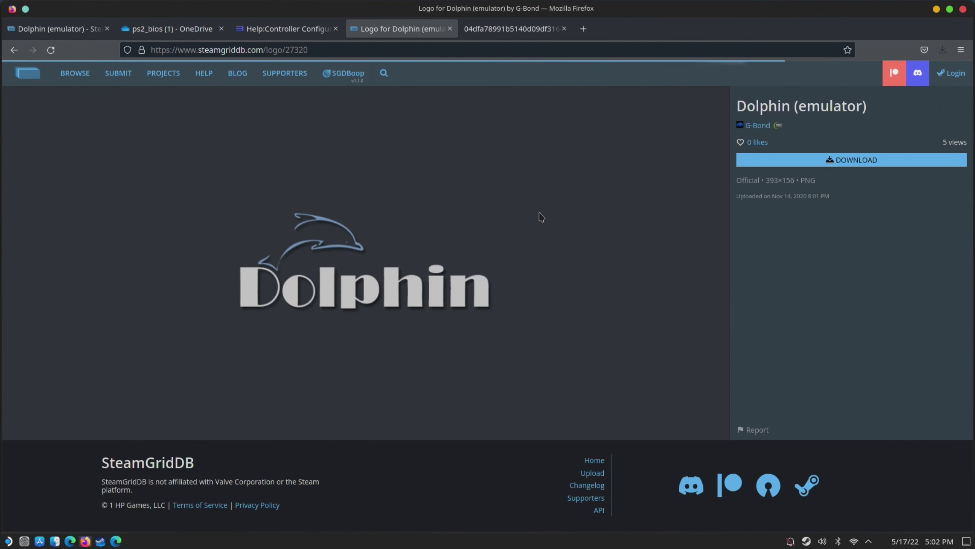
- Open the full-size grey Dolphin logo image and start saving it under the name Dolphin.png
click(737, 156)
right_click(455, 287)
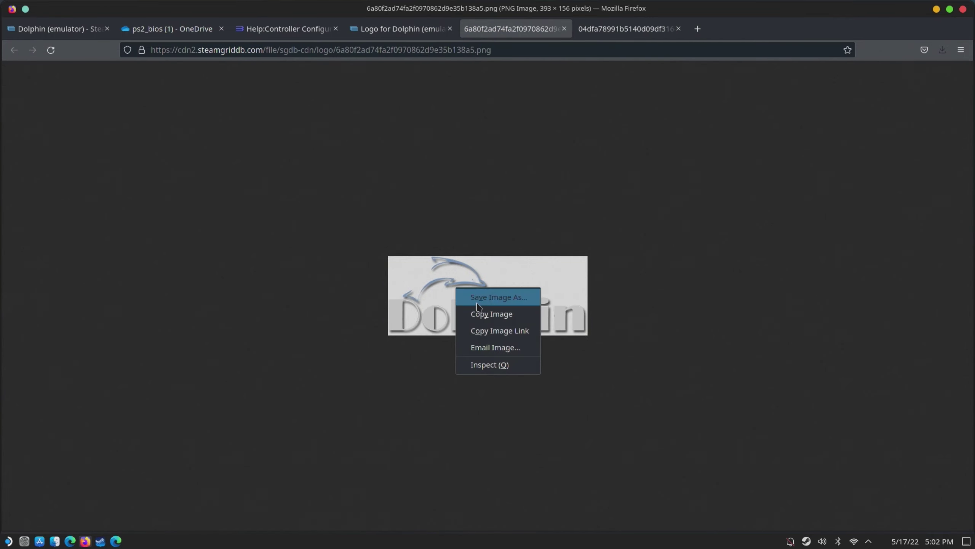
click(480, 296)
text(Dolphin.png)
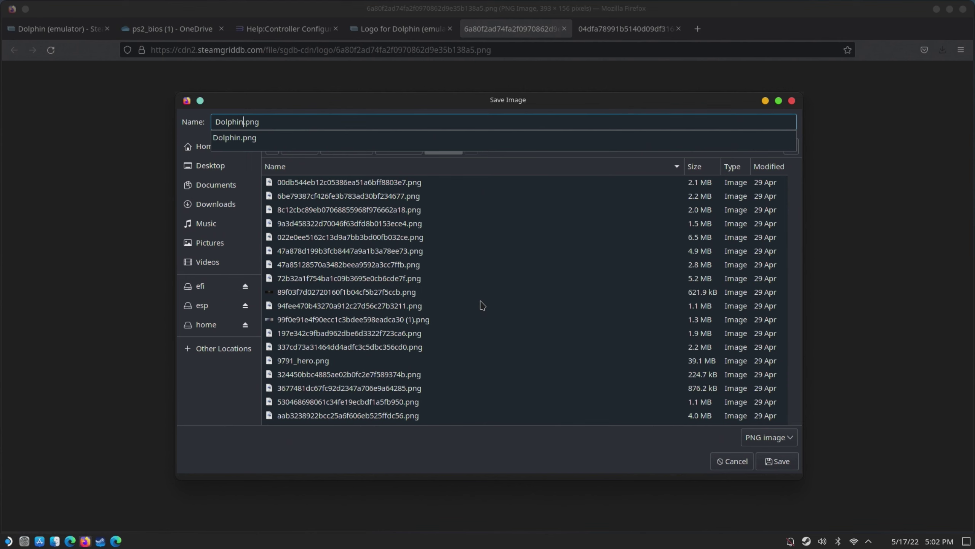
- Move the image's save location up from the Heroes folder through New Style to Downloads
click(302, 444)
click(387, 147)
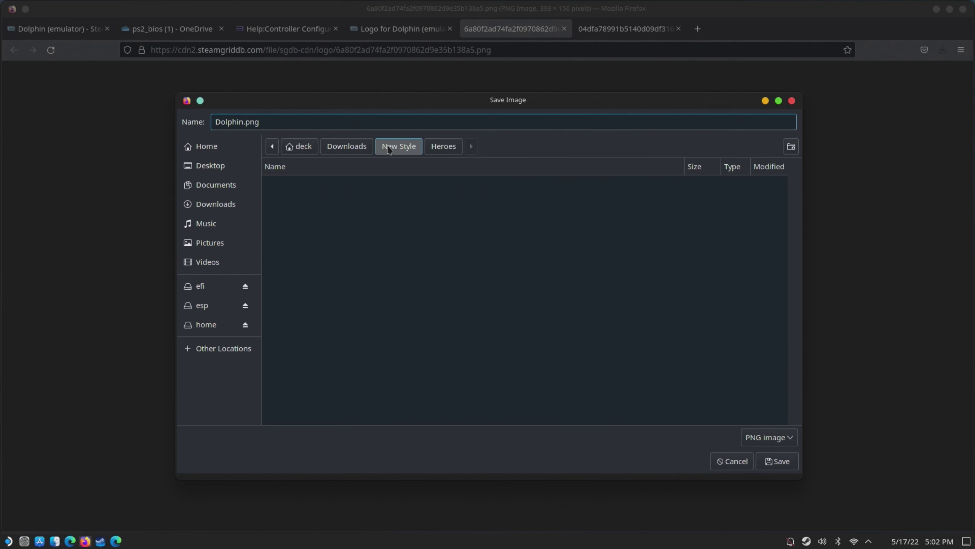
click(446, 103)
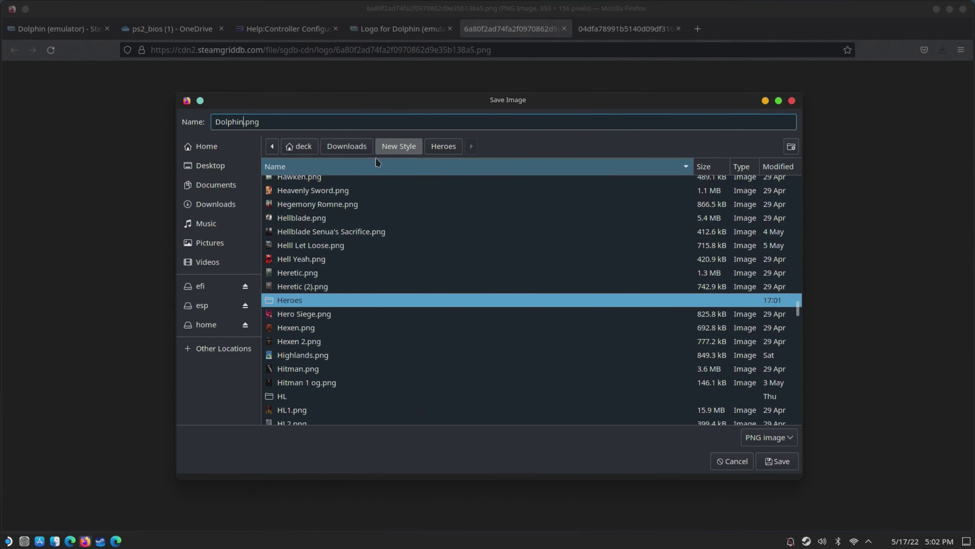
scroll(360, 208, down, 15)
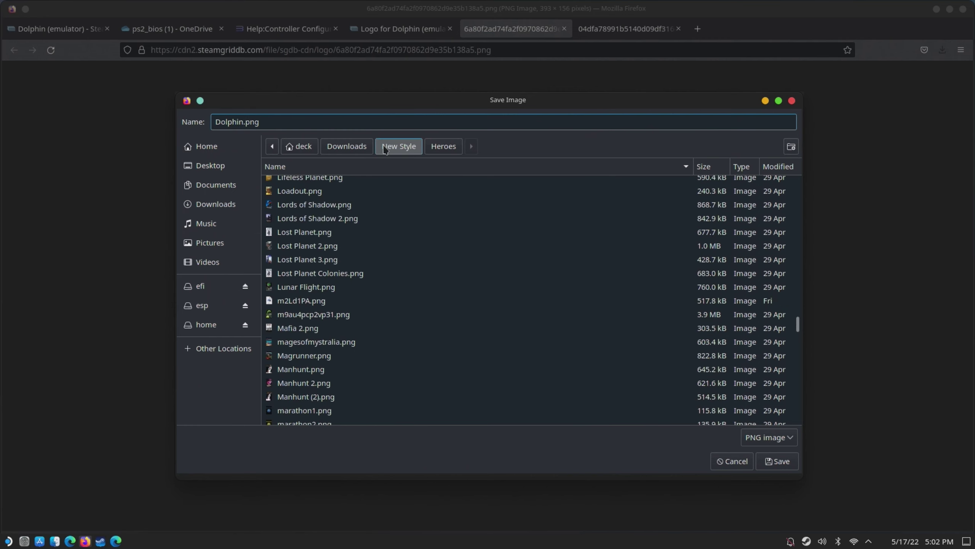
click(364, 146)
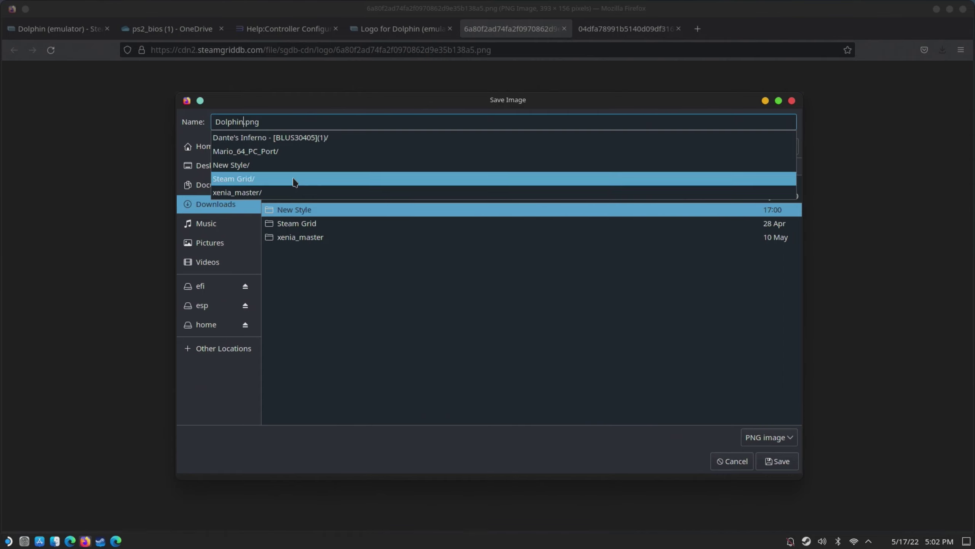
click(288, 172)
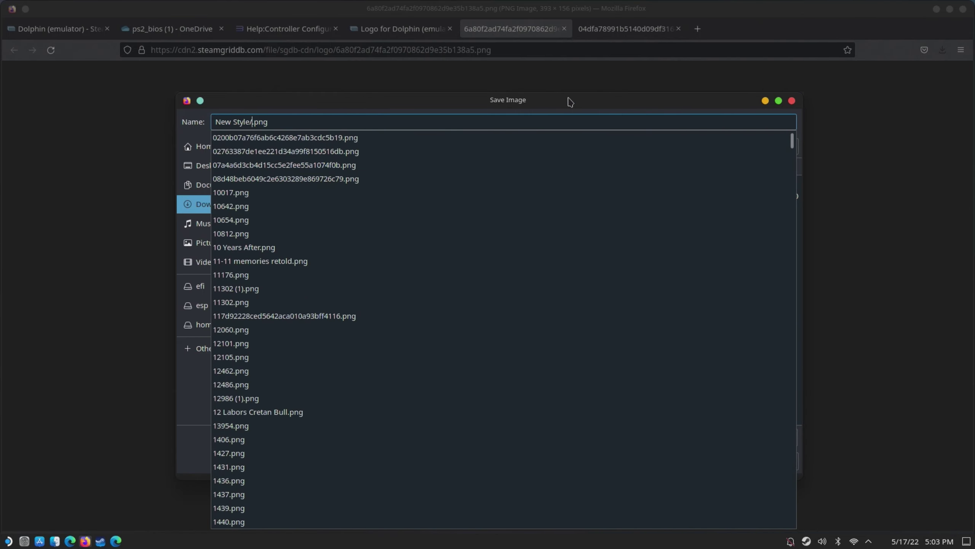
click(568, 98)
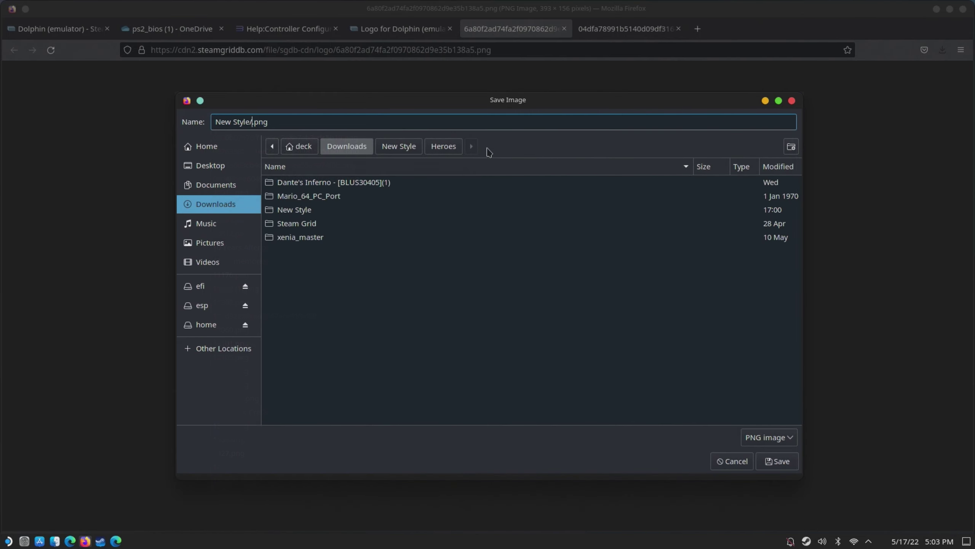
- Browse from Downloads into New Style/Resources/Logos as the save location for the logo image
double_click(341, 211)
scroll(383, 269, down, 15)
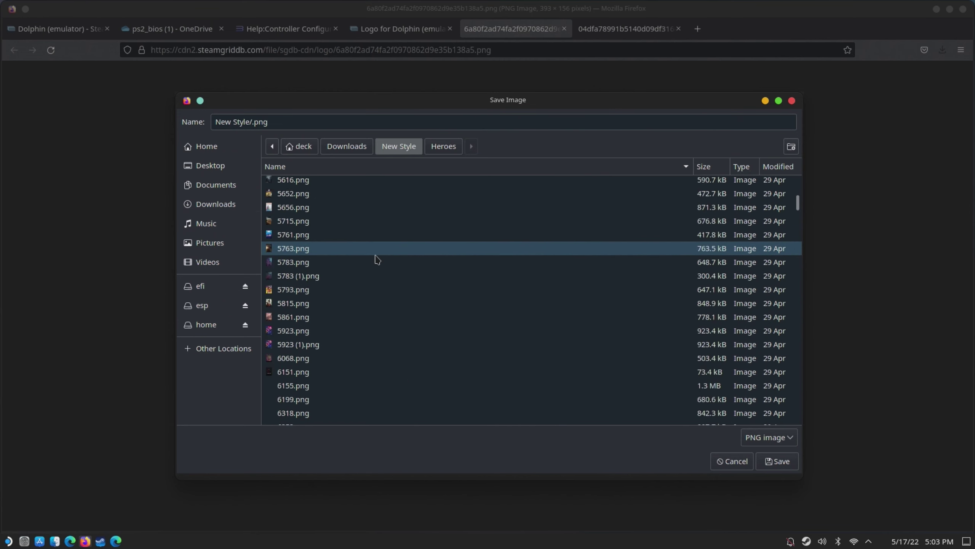
scroll(382, 280, down, 10)
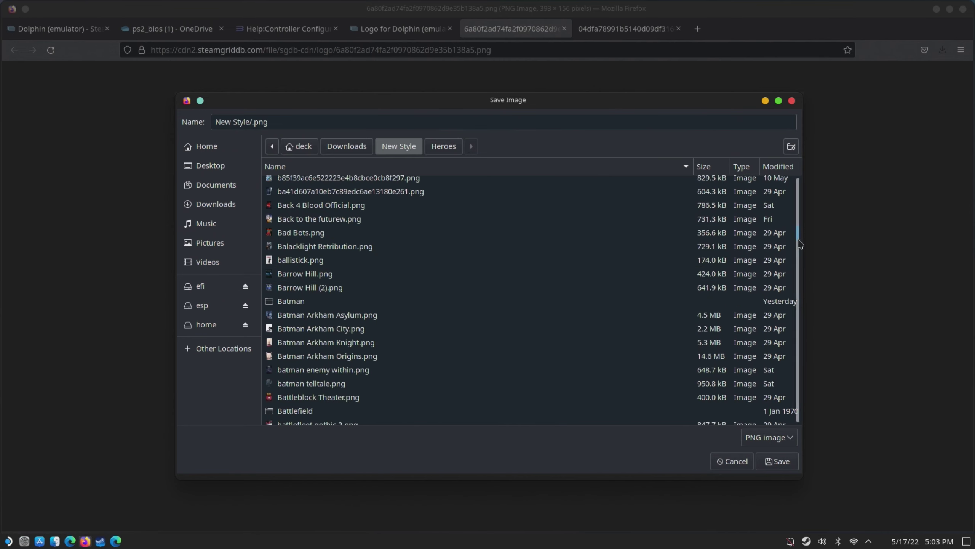
scroll(799, 206, up, 5)
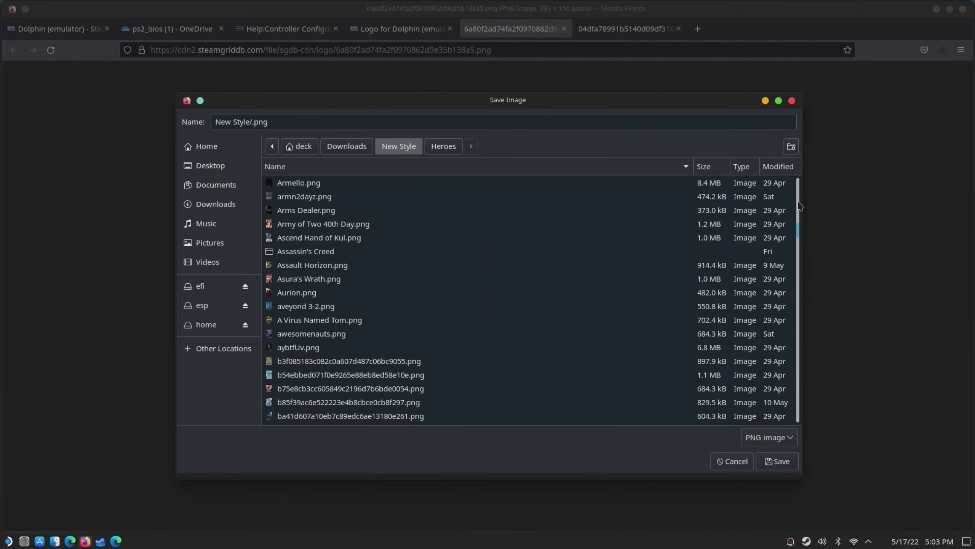
drag(797, 232, 797, 357)
scroll(514, 356, down, 8)
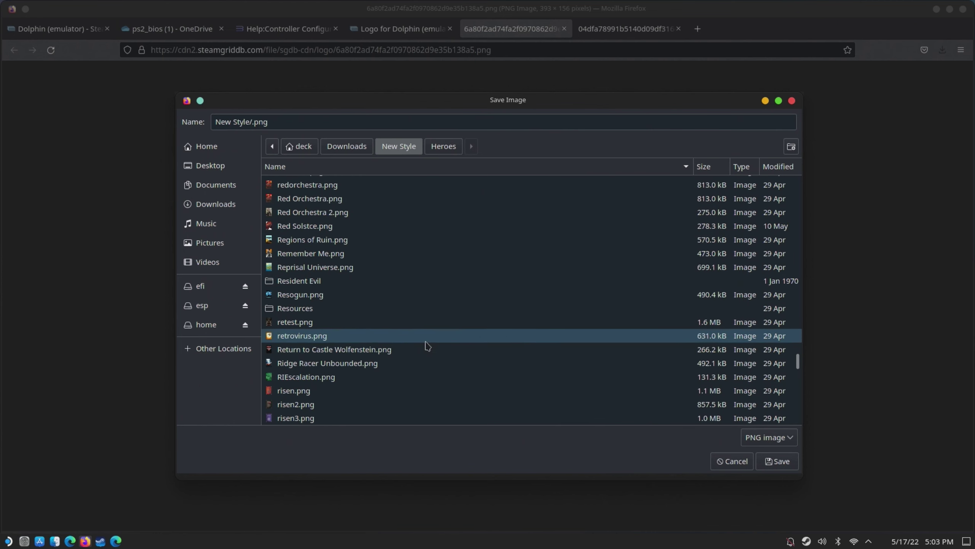
double_click(288, 308)
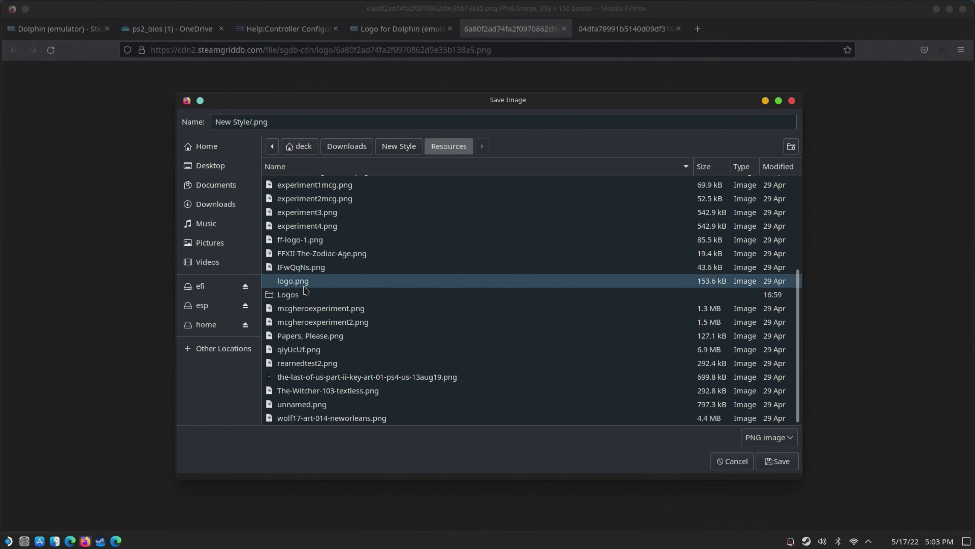
click(297, 295)
double_click(298, 295)
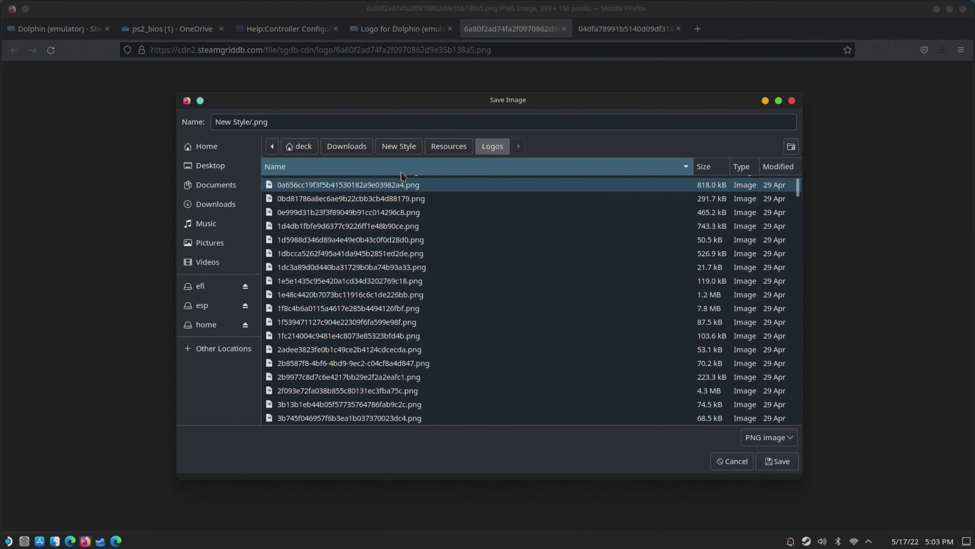
- Name the image Dolphin.png and save it in the Logos folder
click(253, 120)
text(D)
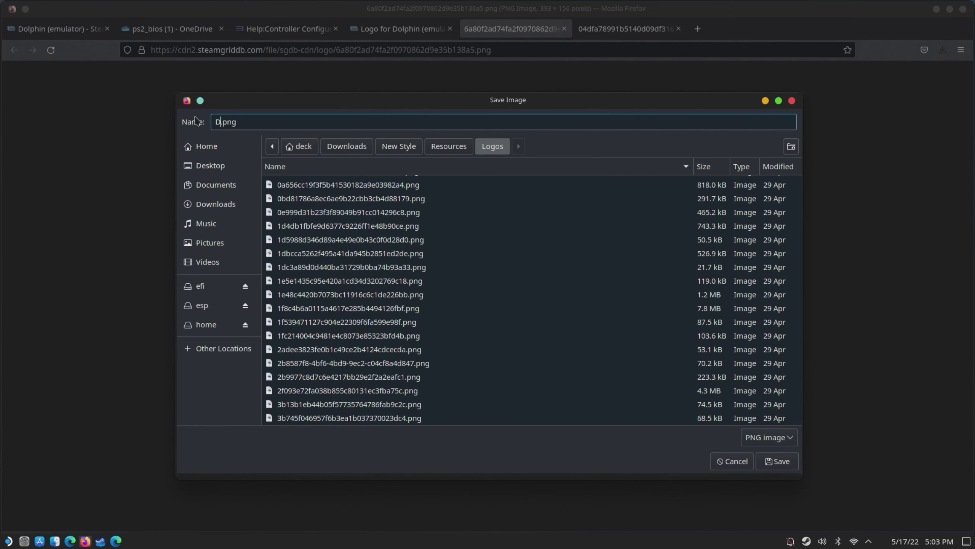
text(olphin)
key(Return)
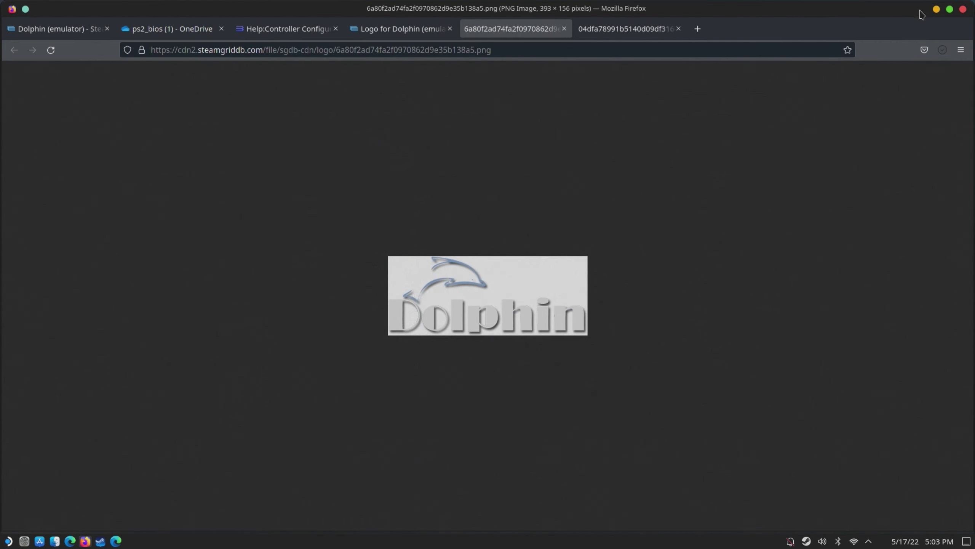
- Switch back to Steam and clear the custom background of Dolphin Emulator
click(936, 10)
right_click(320, 168)
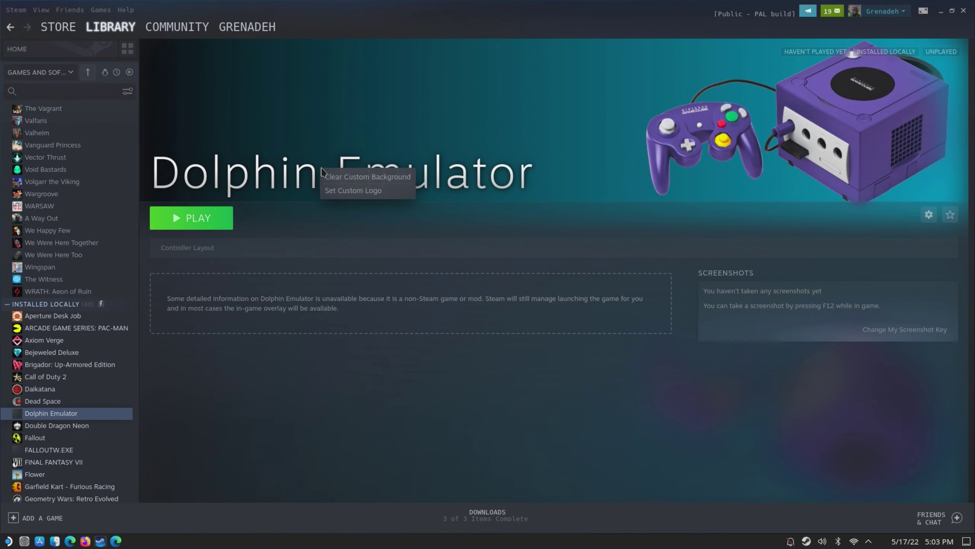
click(326, 173)
- Set Dolphin.png from the New Style/Resources/Logos folder as the custom logo of Dolphin Emulator
right_click(323, 180)
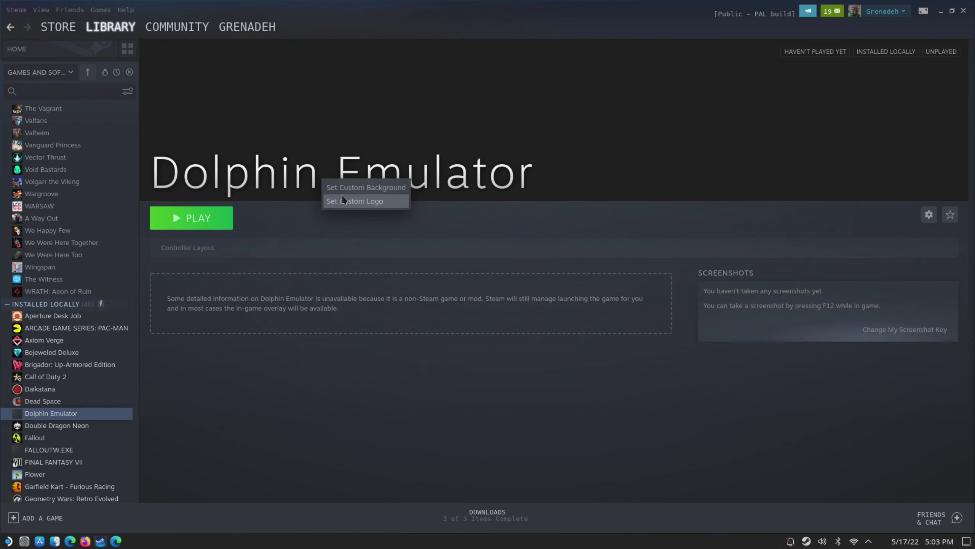
click(344, 200)
scroll(403, 265, down, 5)
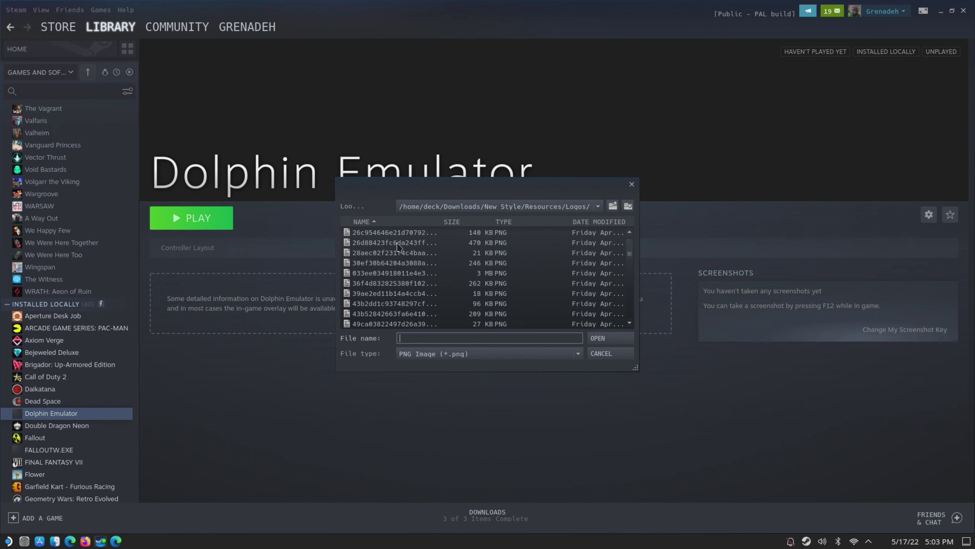
scroll(403, 280, down, 10)
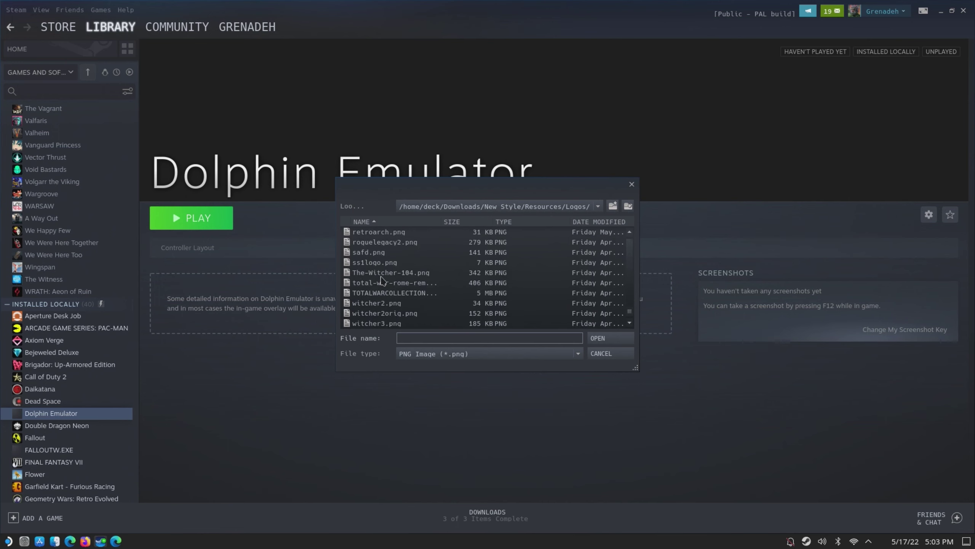
scroll(380, 281, up, 10)
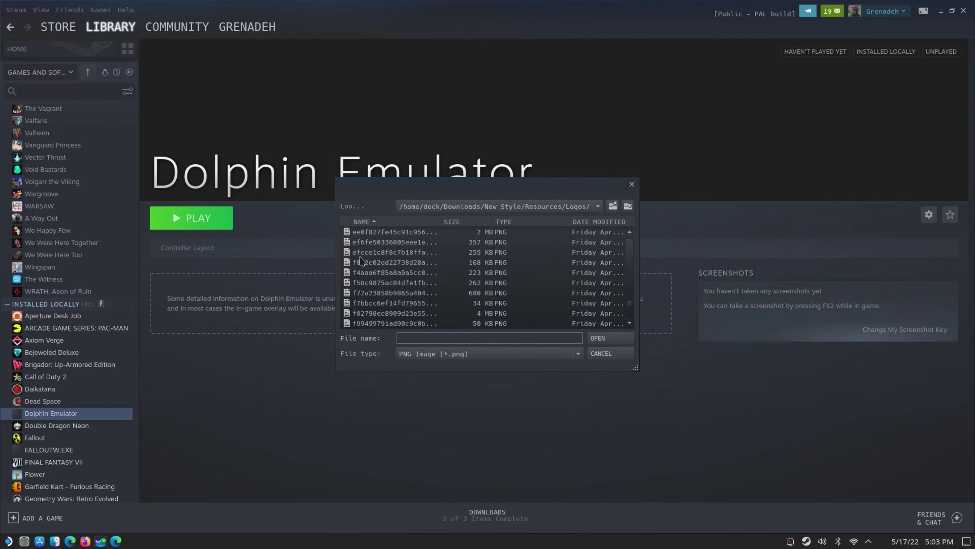
scroll(365, 264, up, 2)
click(374, 312)
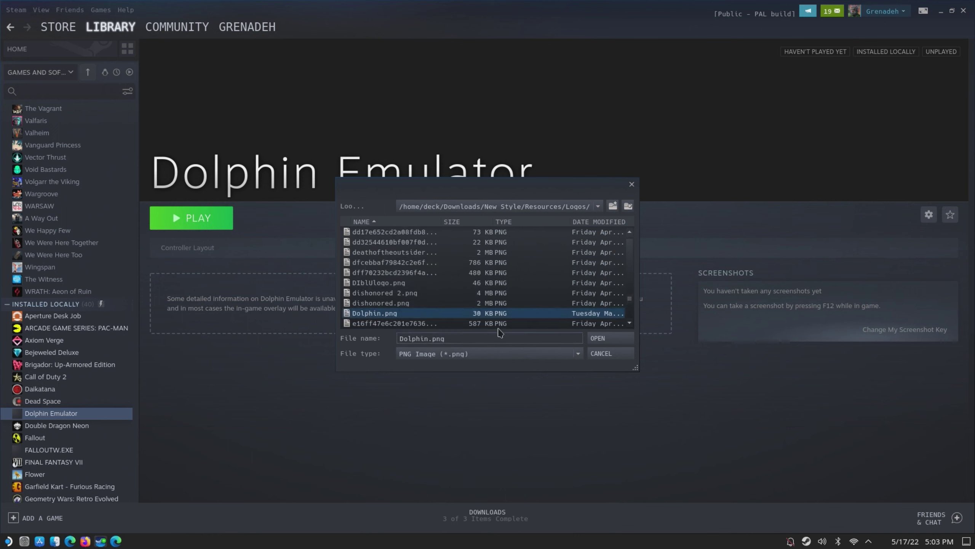
click(597, 339)
- Set the GameCube artwork from the New Style/Heroes folder as Dolphin Emulator's custom background
right_click(412, 99)
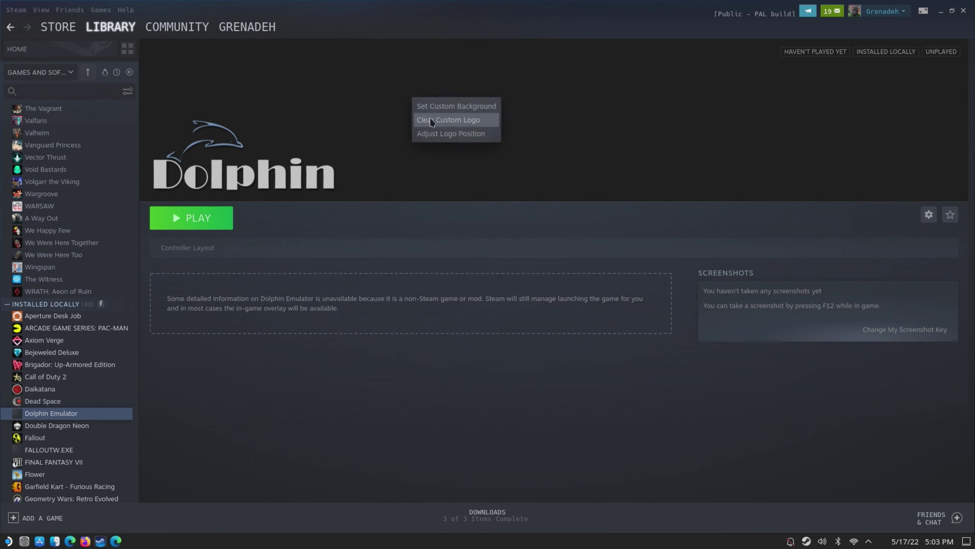
click(439, 108)
scroll(387, 257, down, 2)
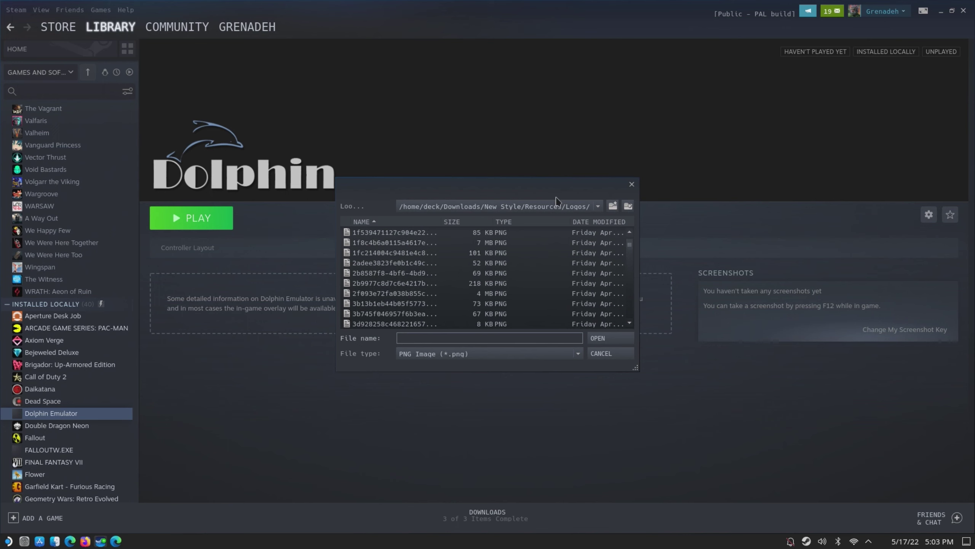
click(613, 208)
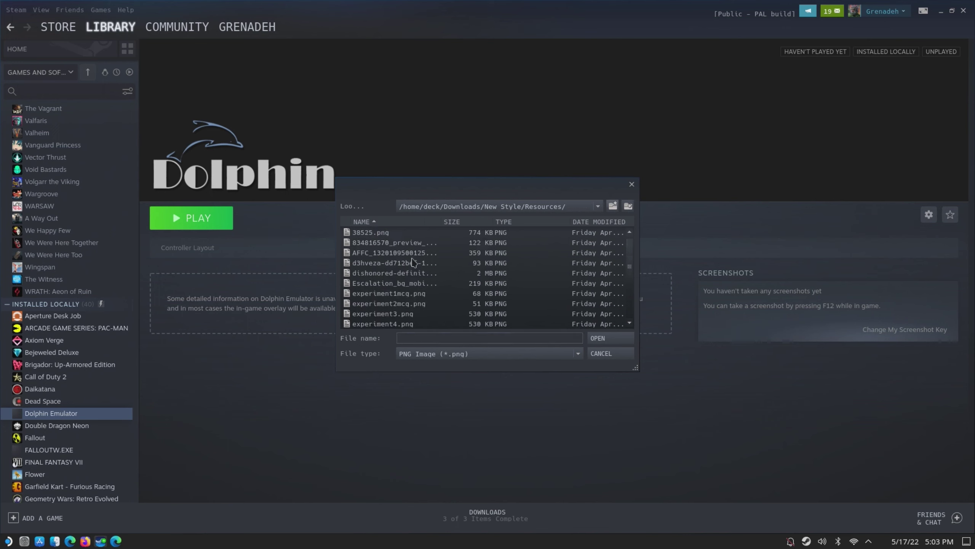
click(614, 208)
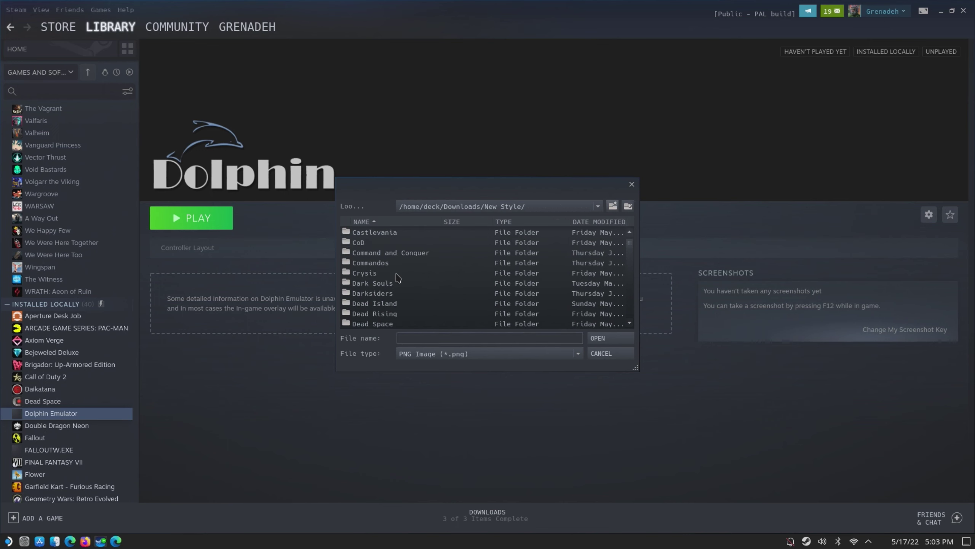
double_click(385, 284)
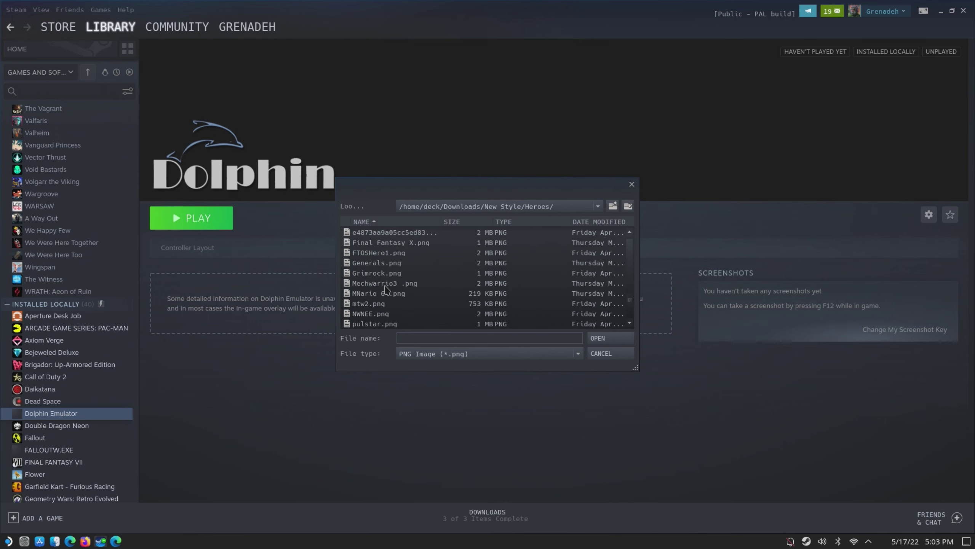
scroll(381, 256, up, 2)
double_click(372, 284)
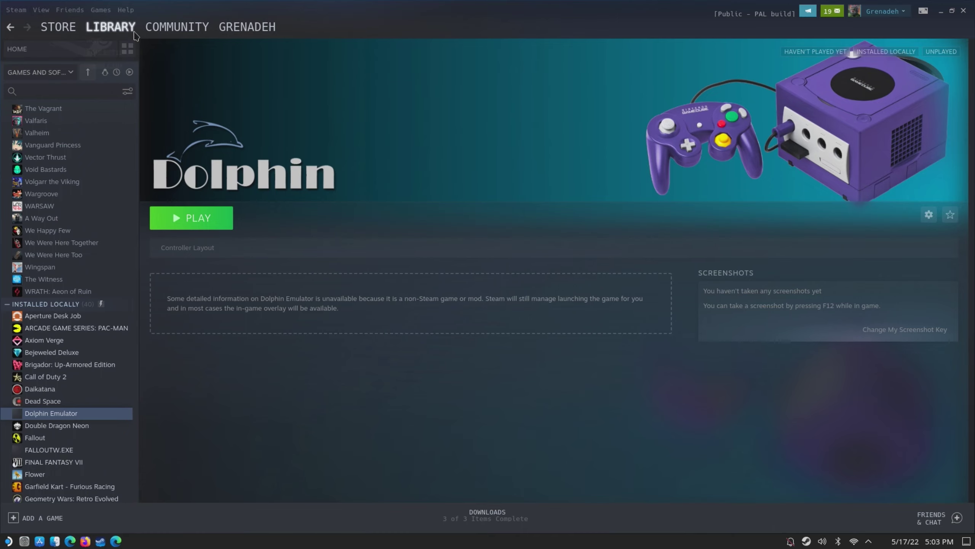
- Return to the library home and look through the grid of game covers
mouse_move(130, 32)
click(130, 32)
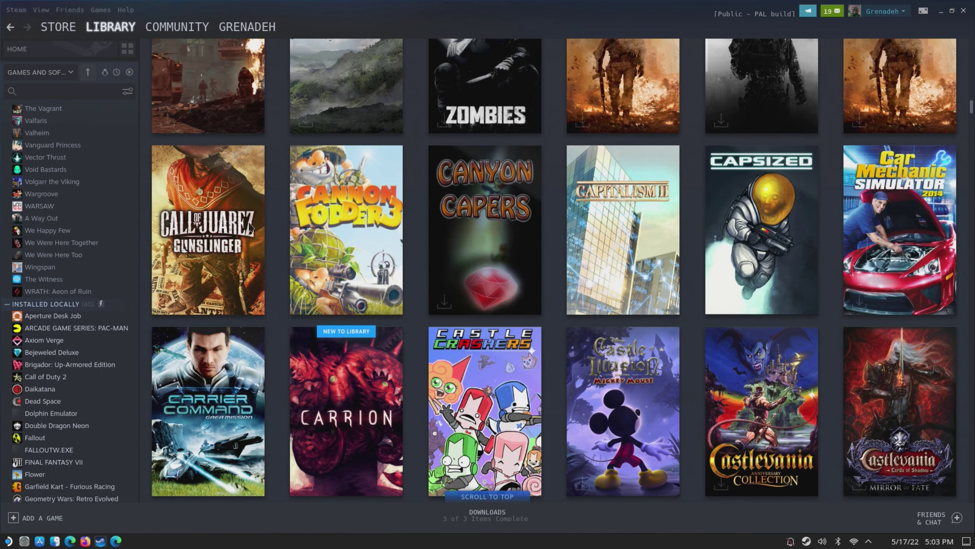
scroll(251, 226, up, 3)
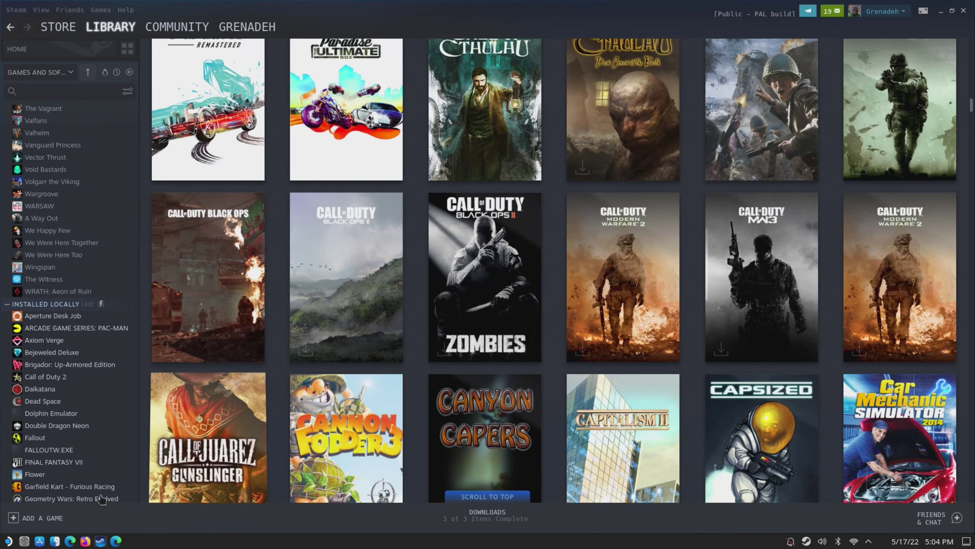
- Switch to the Dolphin file manager and go from New Style to the deck folder inside home
click(54, 541)
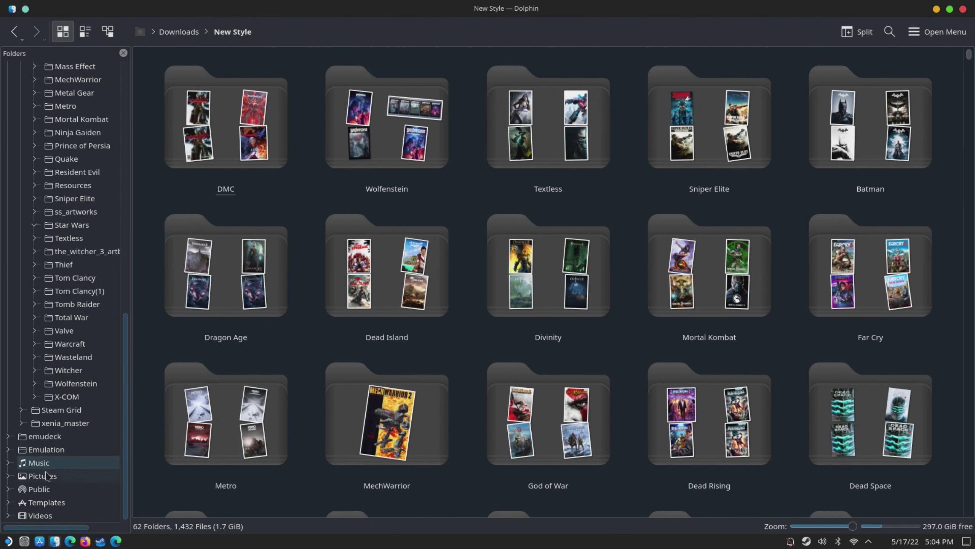
drag(126, 472, 132, 185)
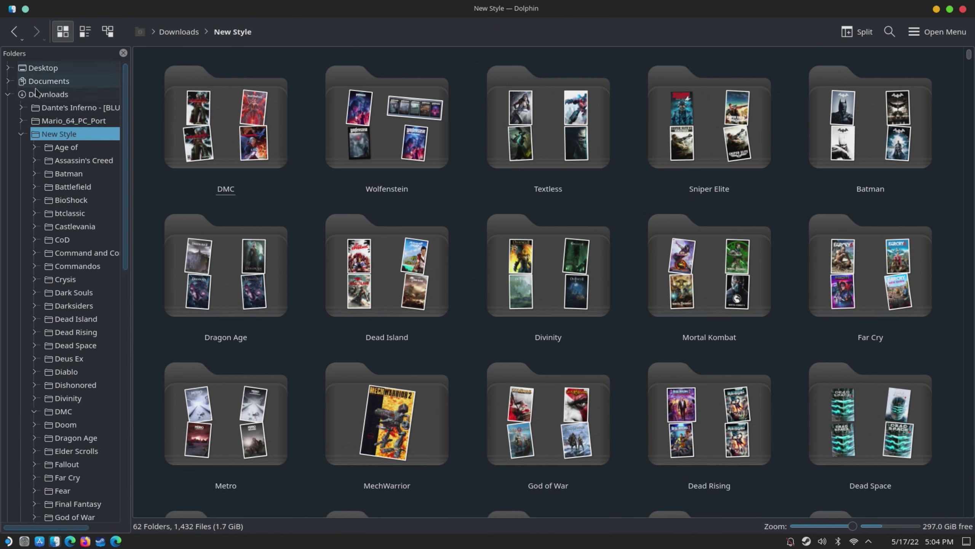
click(154, 34)
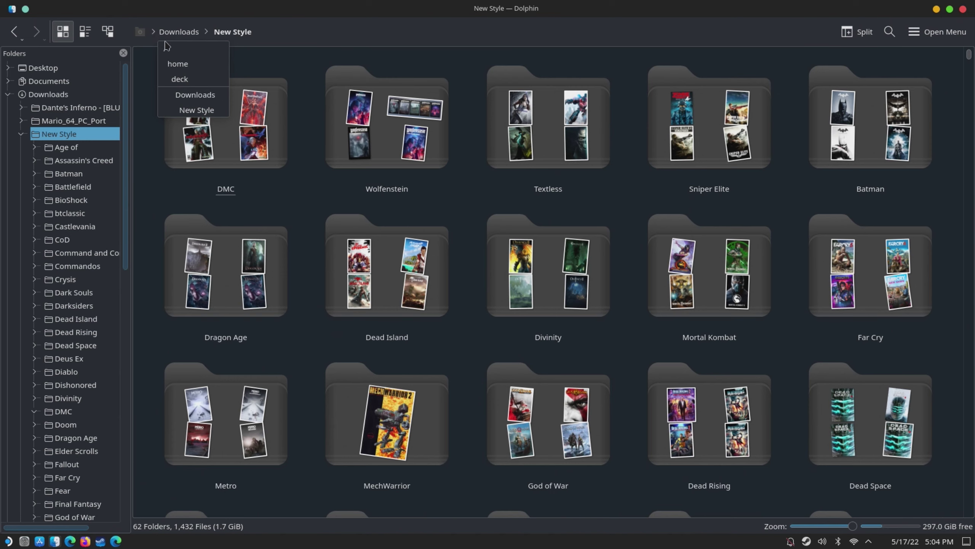
click(185, 65)
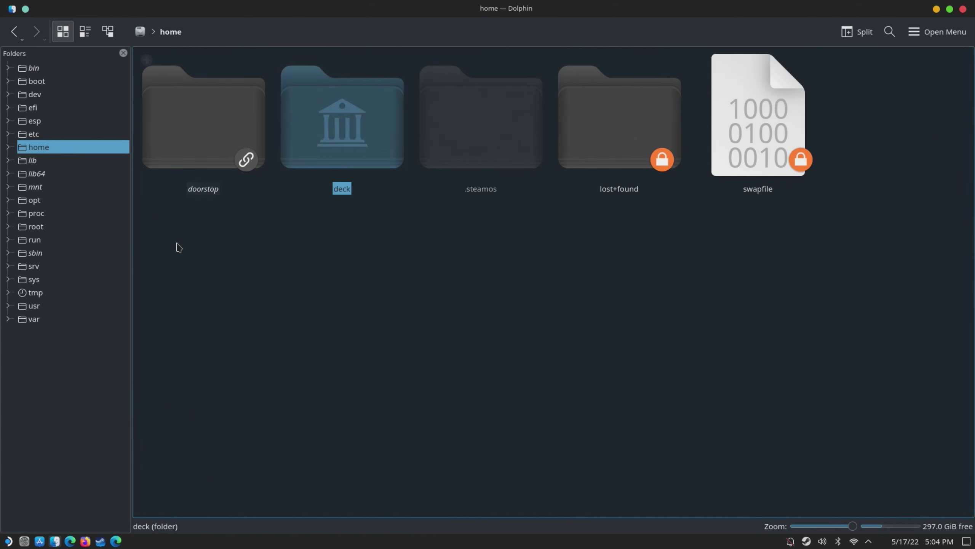
click(324, 143)
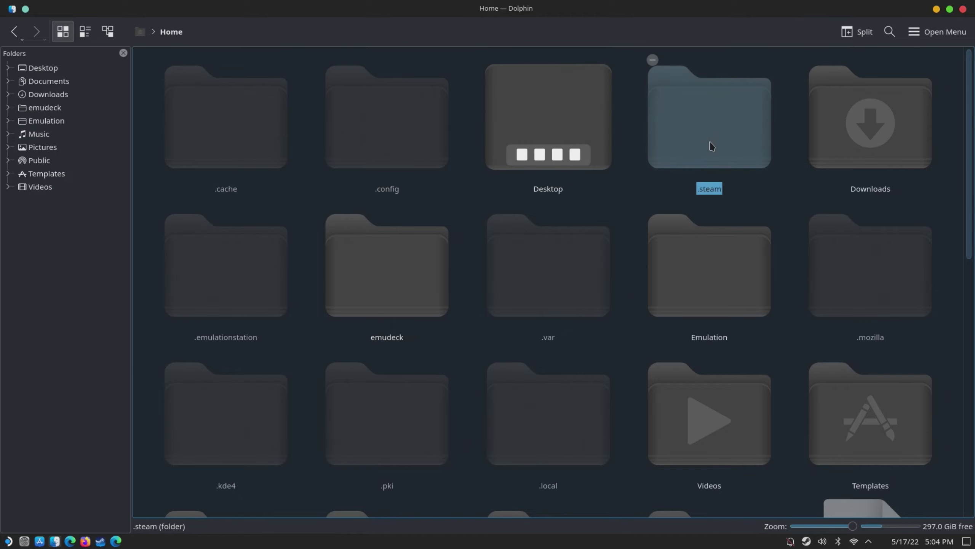
- Go from Home into .steam/steam/userdata and open the Steam account's folder
click(707, 147)
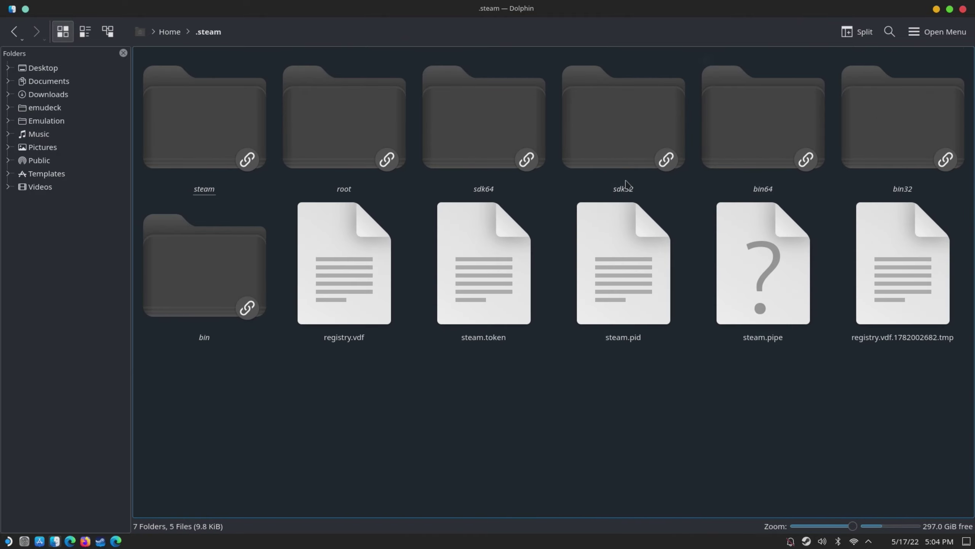
click(246, 144)
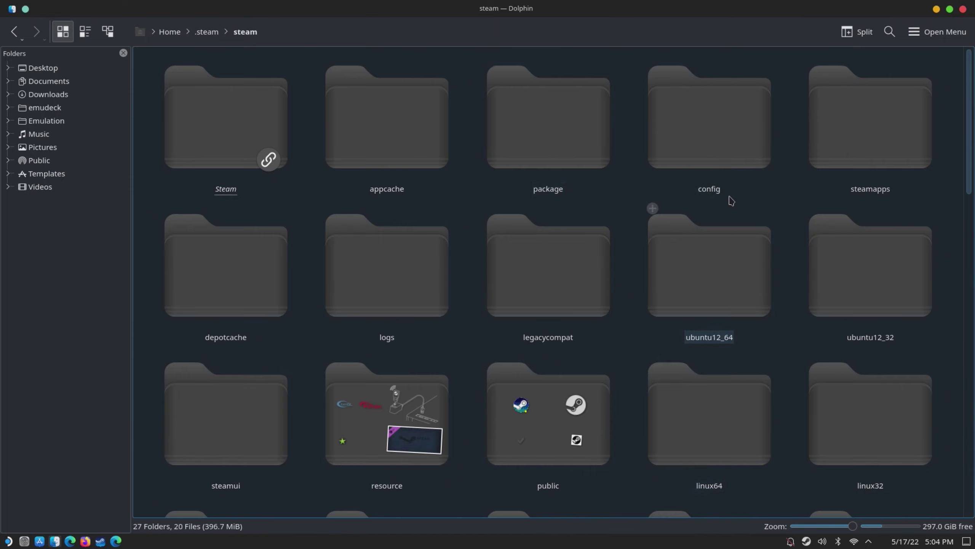
scroll(727, 205, down, 5)
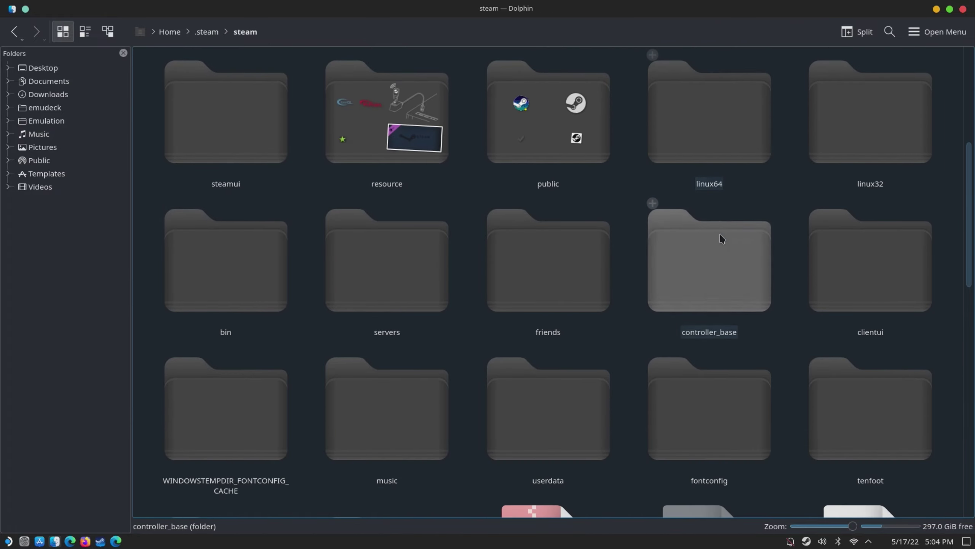
click(549, 408)
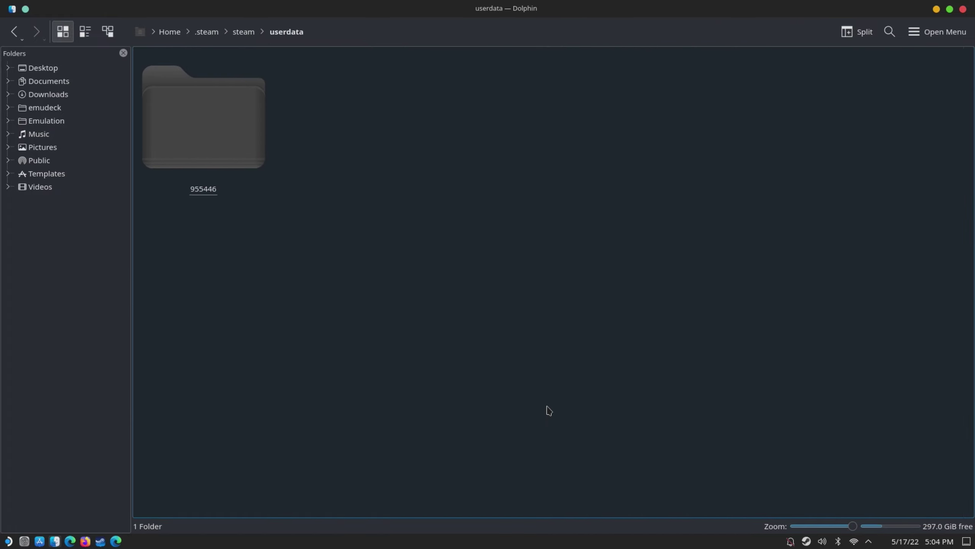
click(216, 190)
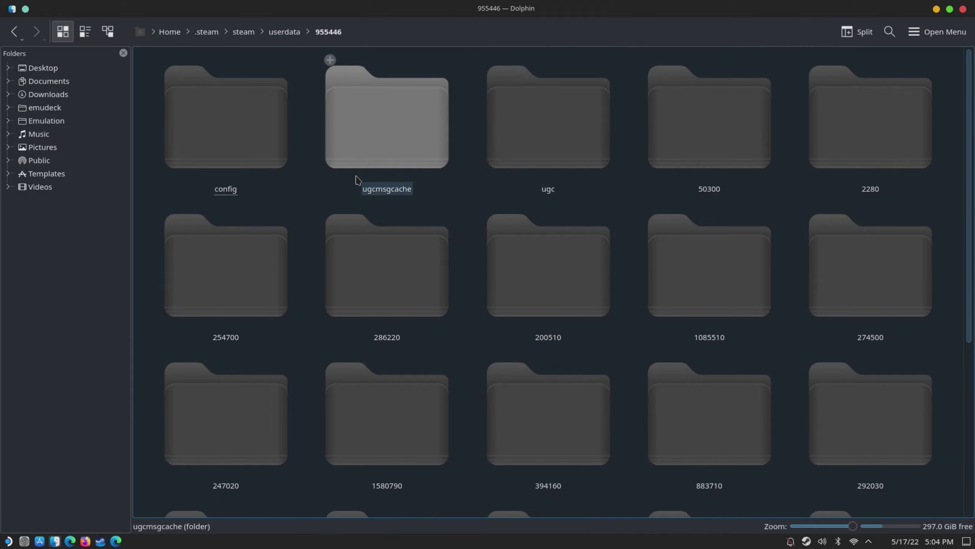
scroll(327, 177, down, 5)
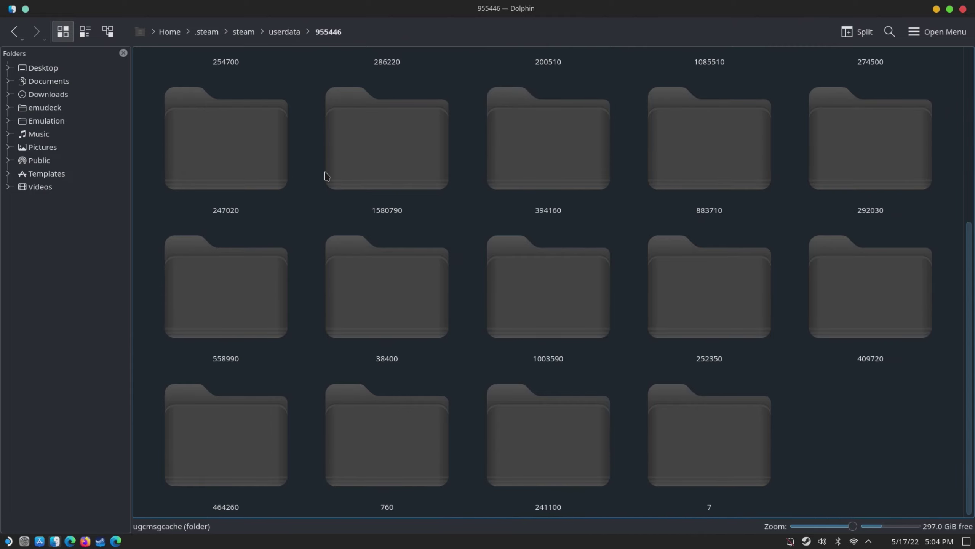
scroll(327, 176, up, 5)
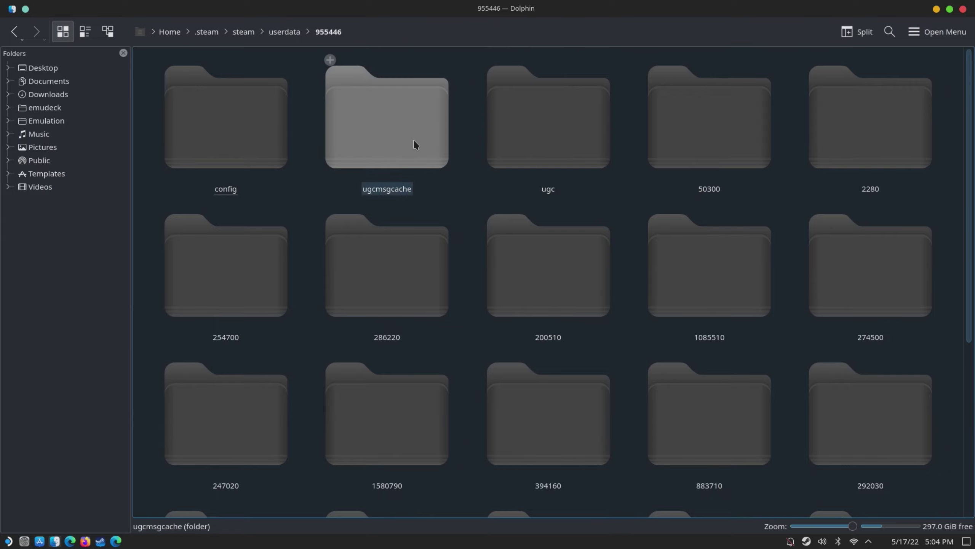
scroll(415, 140, down, 2)
scroll(418, 143, down, 1)
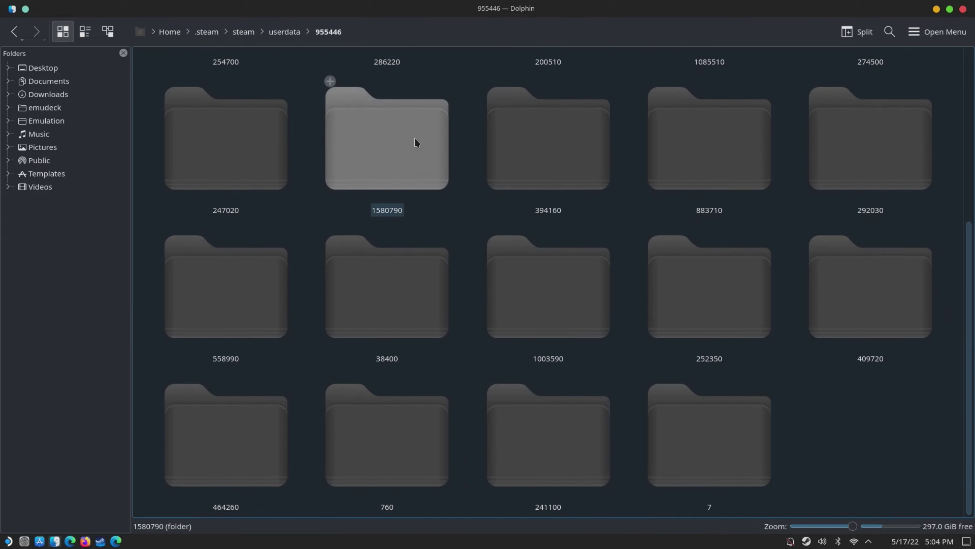
click(407, 406)
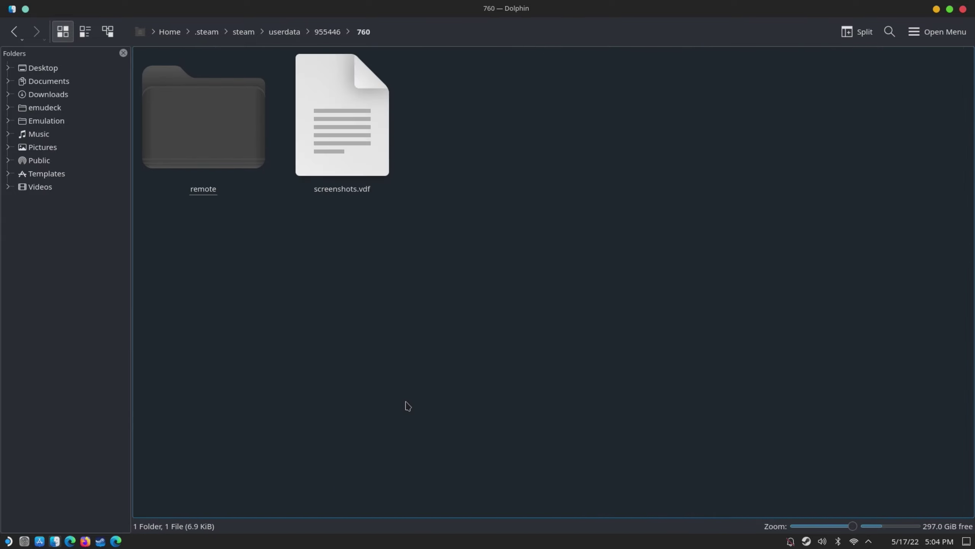
click(329, 32)
scroll(345, 198, up, 5)
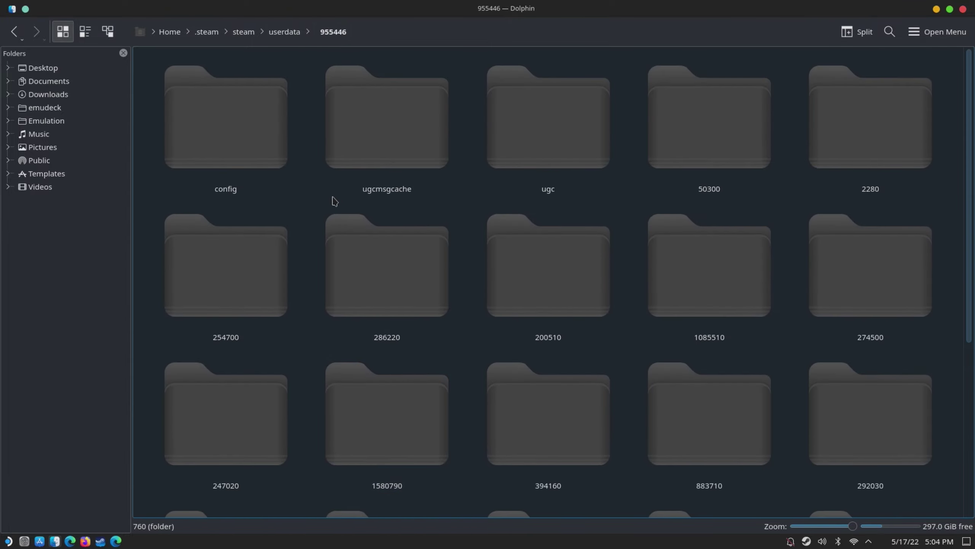
- Open the grid folder inside config and look over the stored artwork files
click(240, 154)
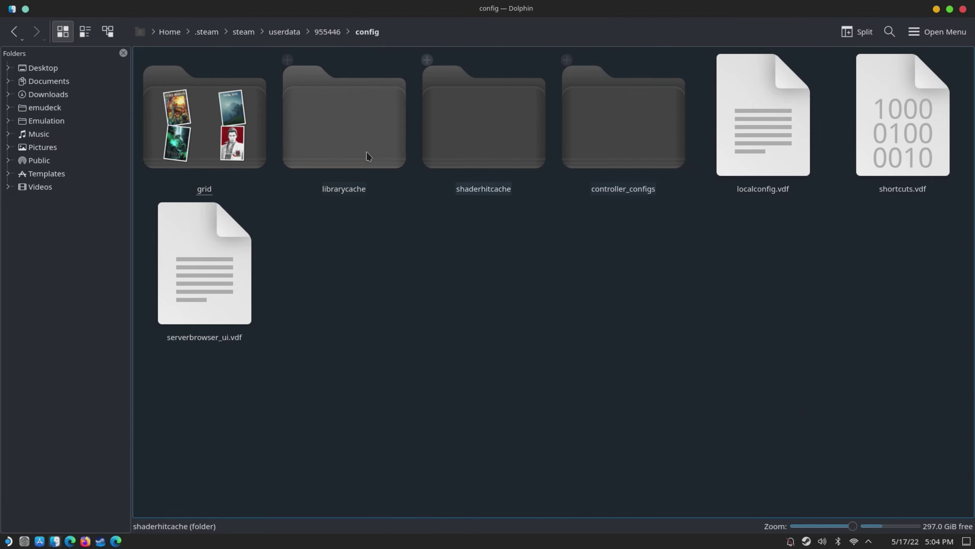
click(204, 120)
scroll(413, 240, down, 3)
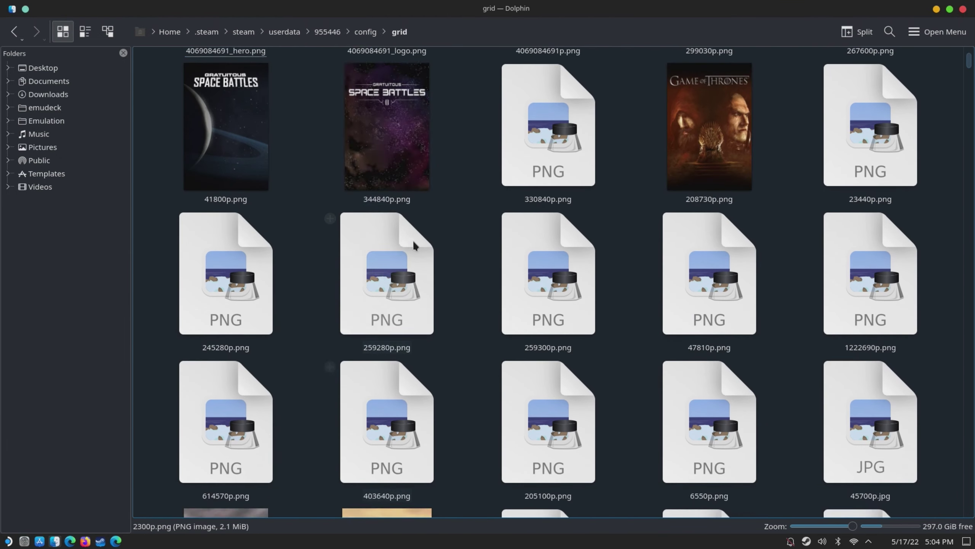
scroll(413, 239, up, 3)
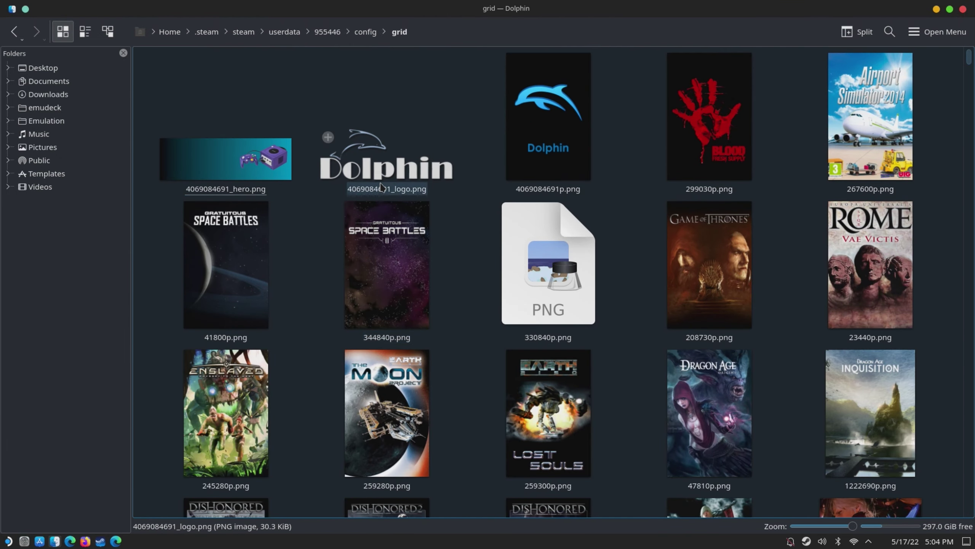
- Switch to Firefox and show Dolphin (emulator) grids on SteamGridDB filtered to the 92:43 - Steam Horizontal dimensions
click(84, 541)
click(418, 29)
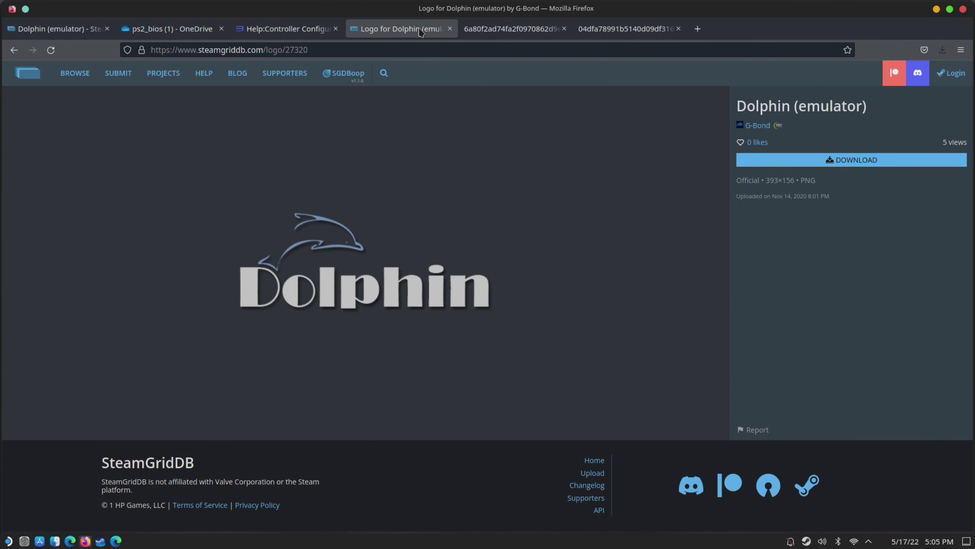
click(745, 107)
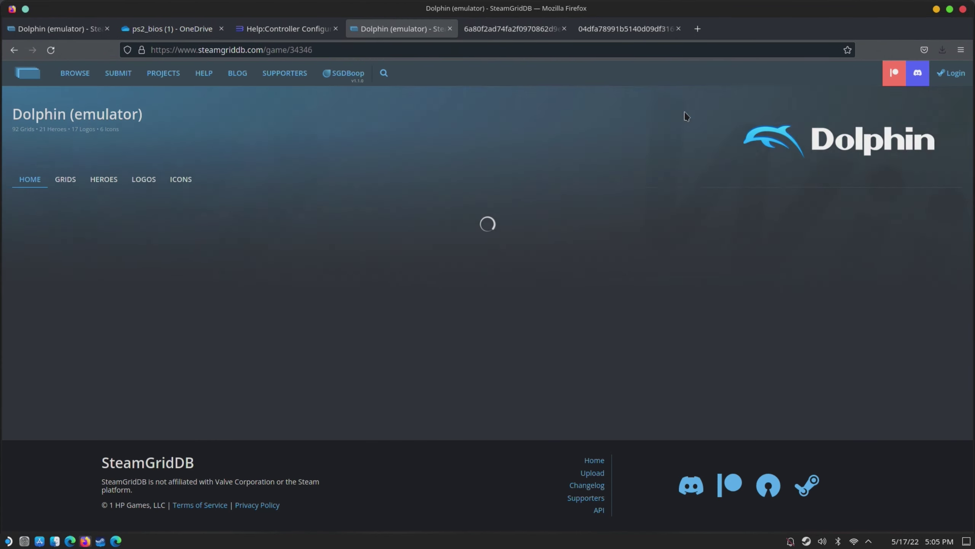
click(72, 180)
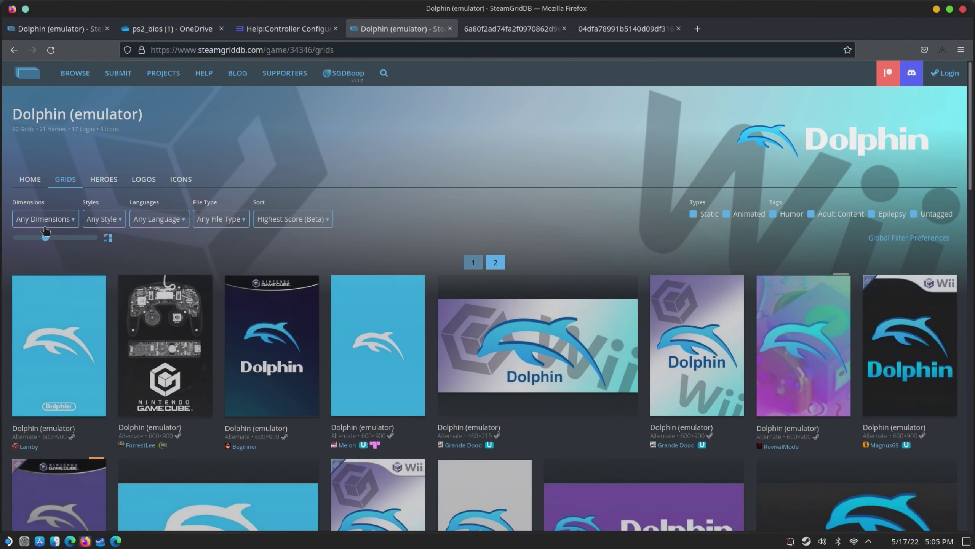
click(44, 220)
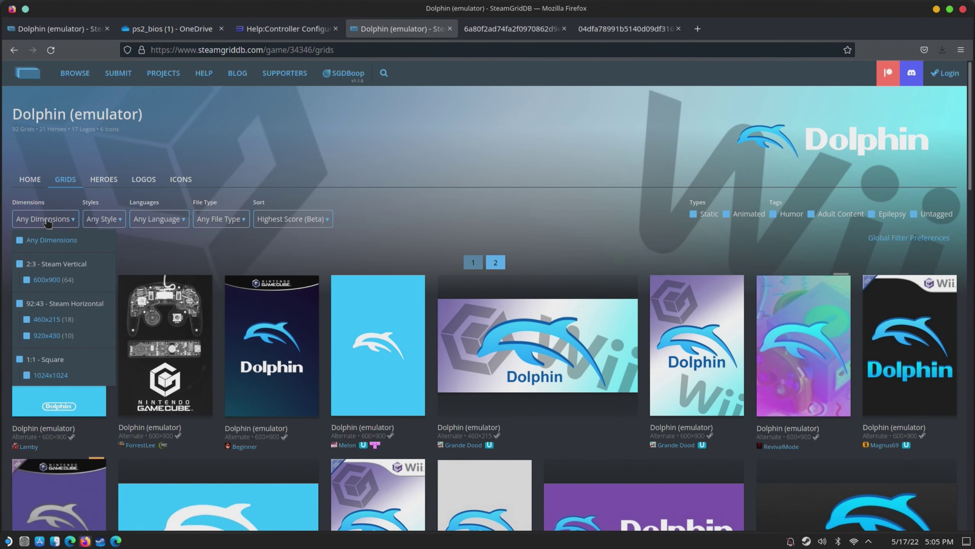
click(20, 304)
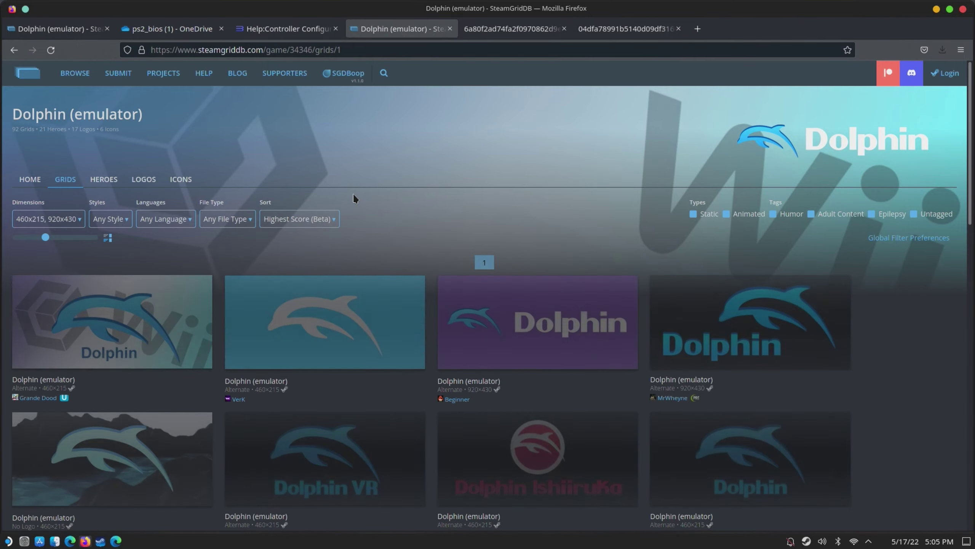
- Save the 460×215 grid image with the purple GameCube and paste the file into the grid folder in the Dolphin file manager
scroll(353, 239, down, 7)
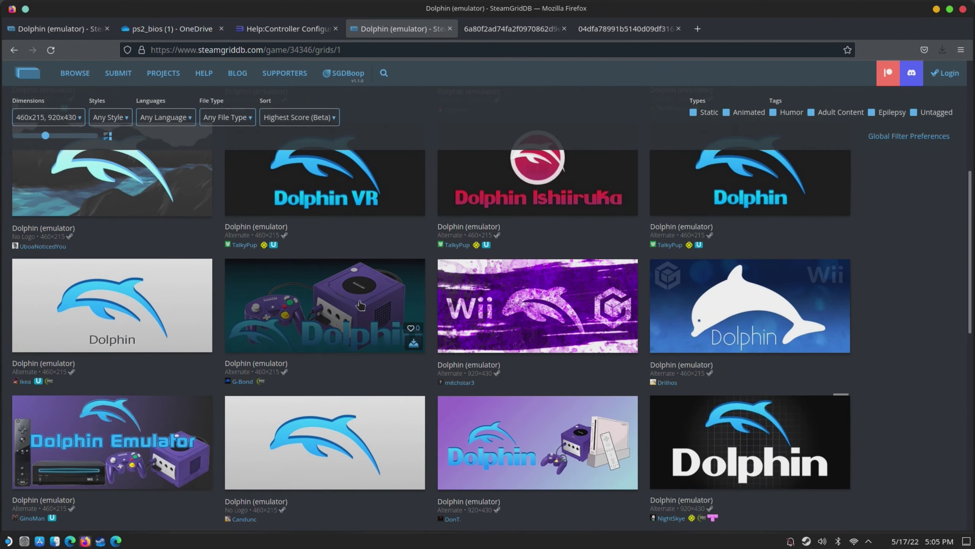
click(346, 269)
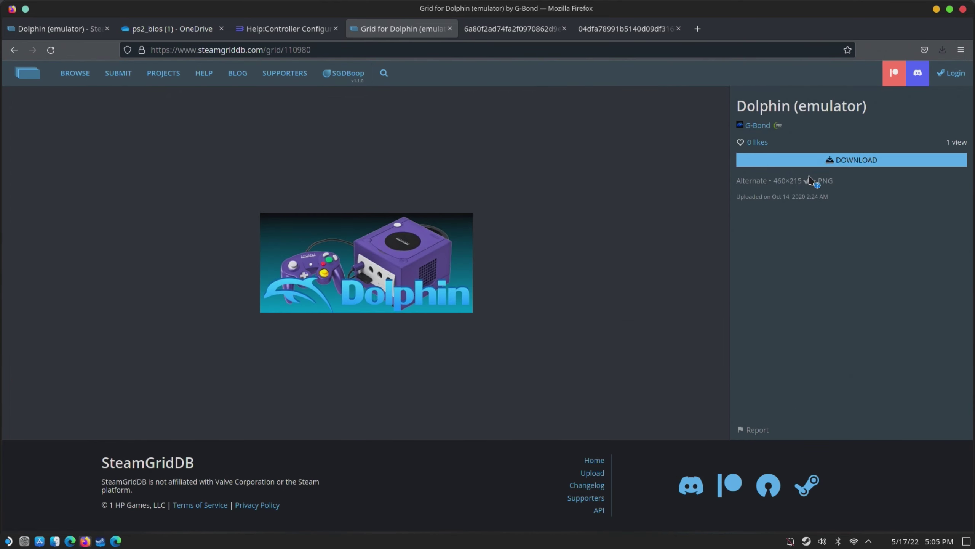
click(826, 165)
right_click(461, 271)
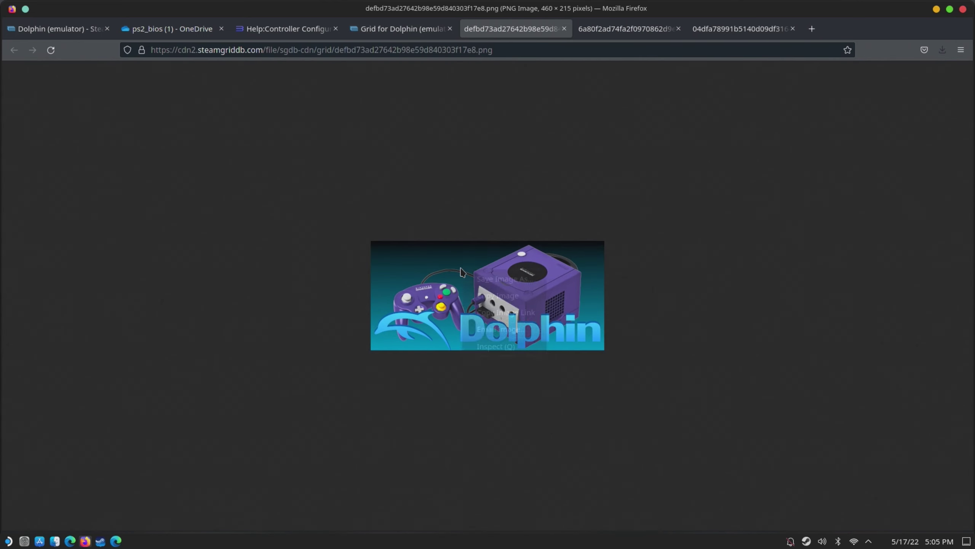
click(480, 279)
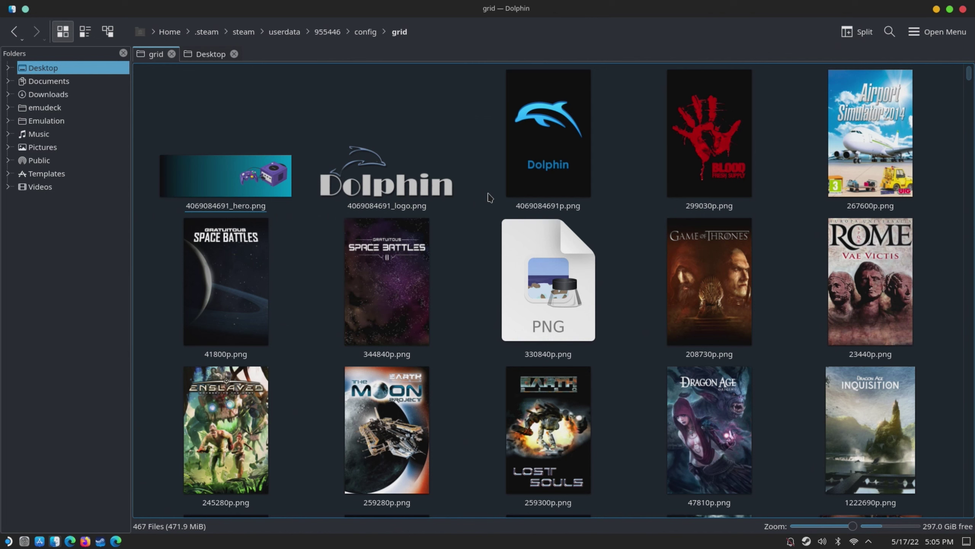
right_click(488, 195)
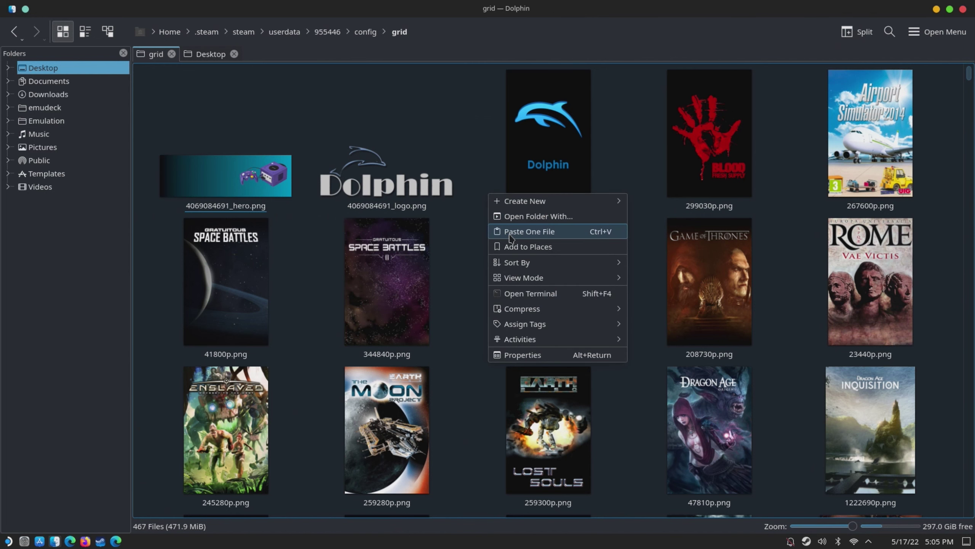
click(530, 232)
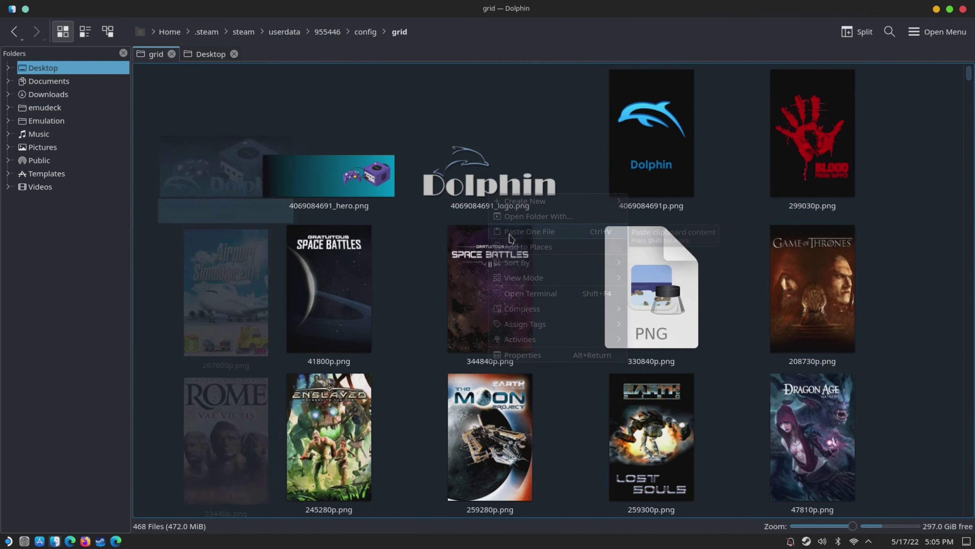
click(698, 208)
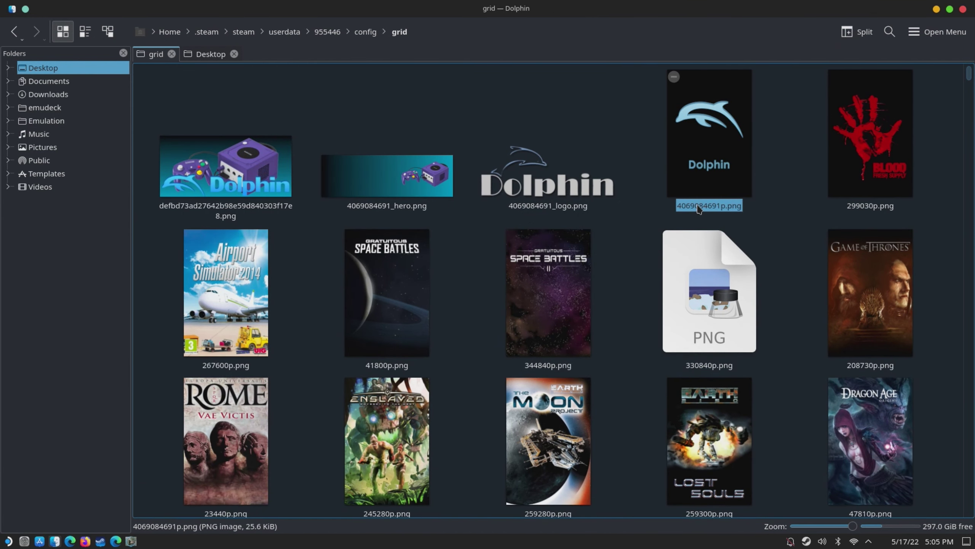
right_click(706, 208)
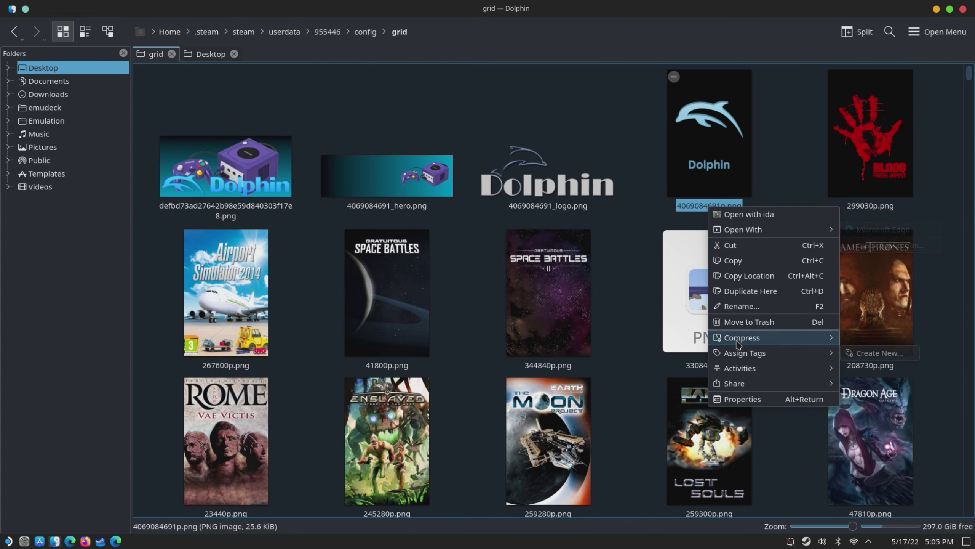
click(738, 310)
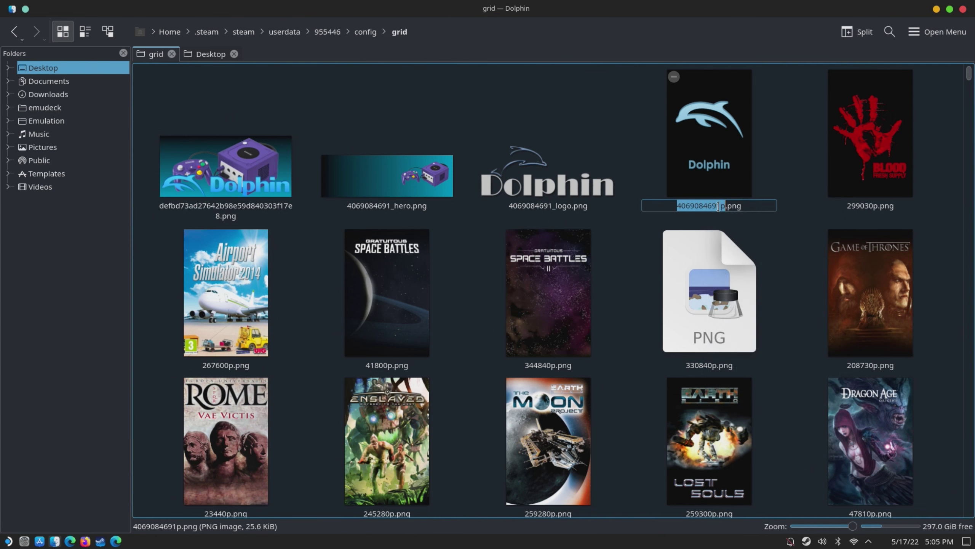
key(Right)
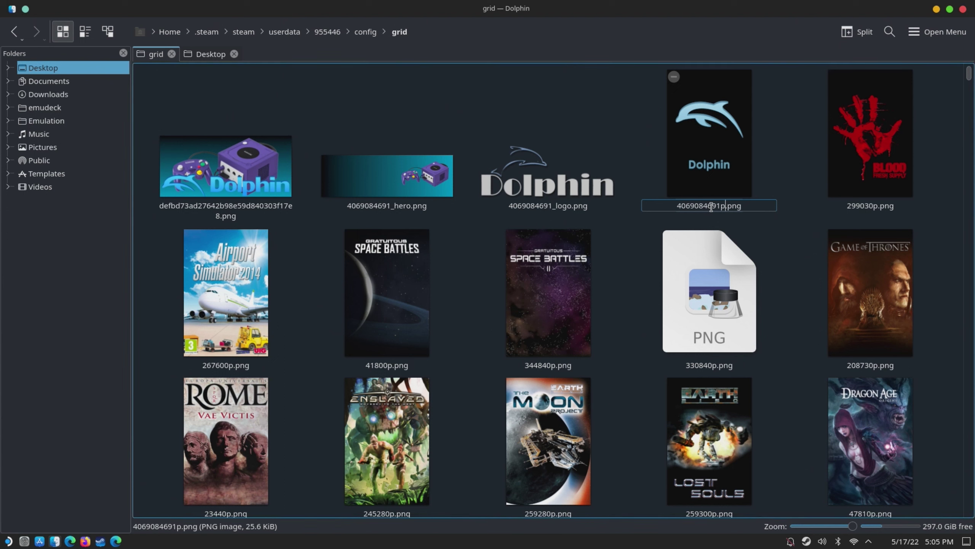
drag(718, 207, 654, 206)
key(ctrl+c)
- Rename the pasted horizontal GameCube image as 4069084691.png
click(254, 208)
right_click(221, 209)
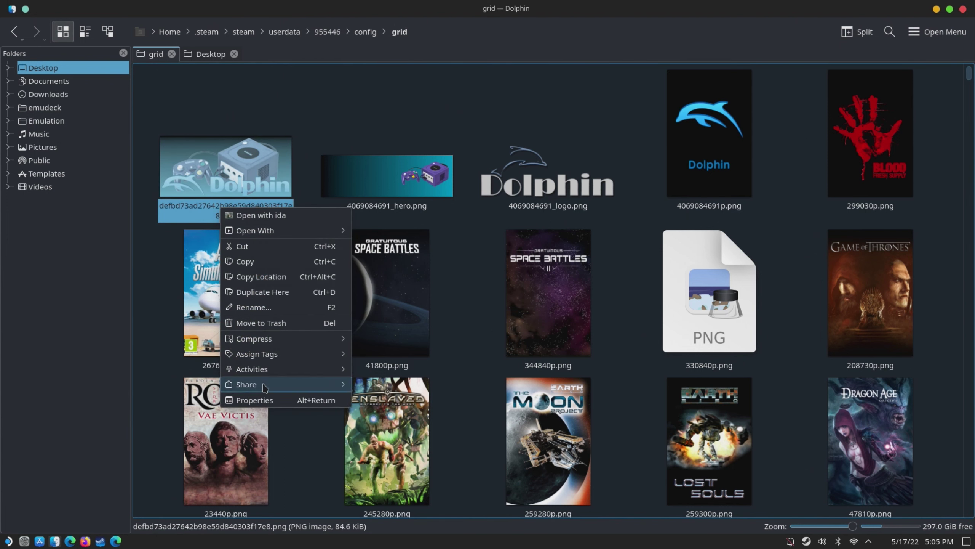
click(259, 307)
key(ctrl+v)
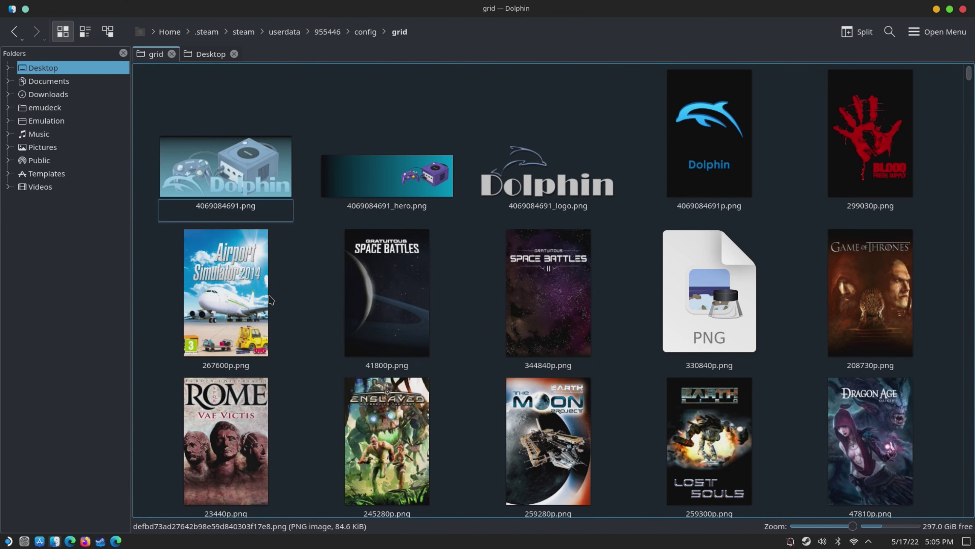
key(Return)
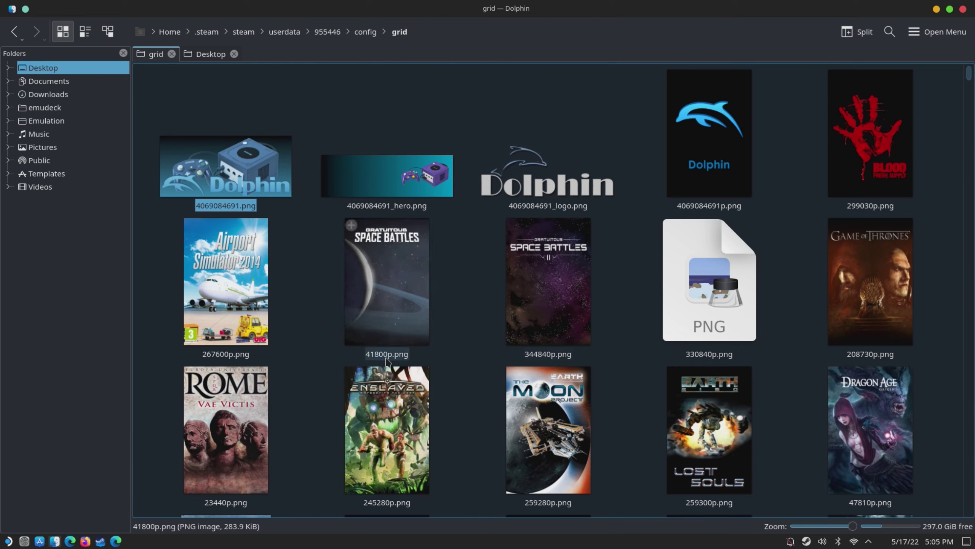
- Switch to Steam and look through the library's grid of game covers
click(100, 541)
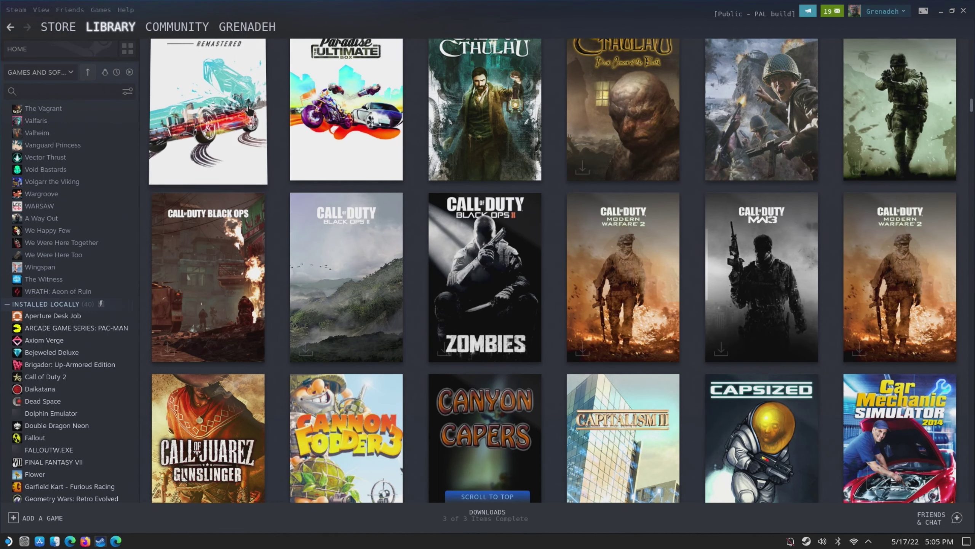
scroll(249, 111, up, 5)
mouse_move(98, 25)
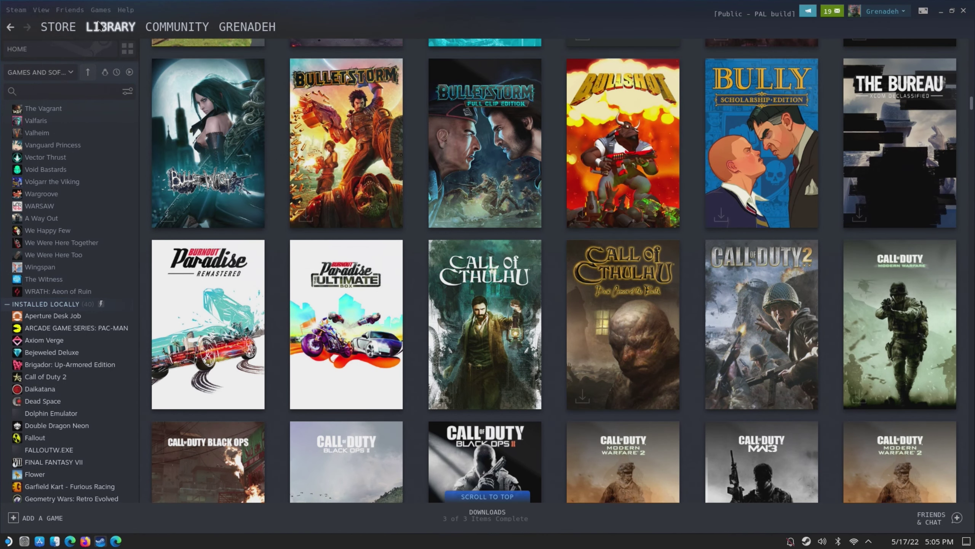
scroll(434, 188, up, 4)
scroll(435, 189, down, 20)
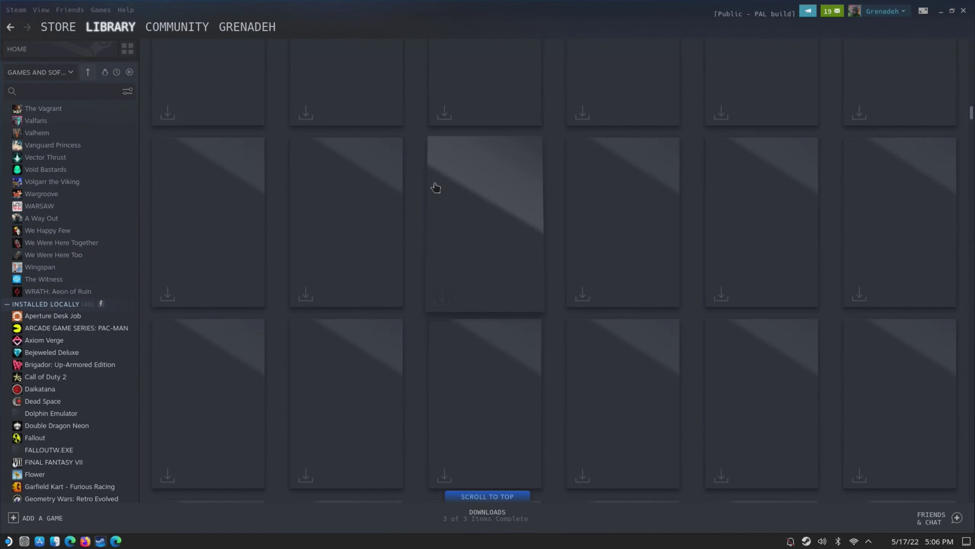
scroll(623, 192, down, 15)
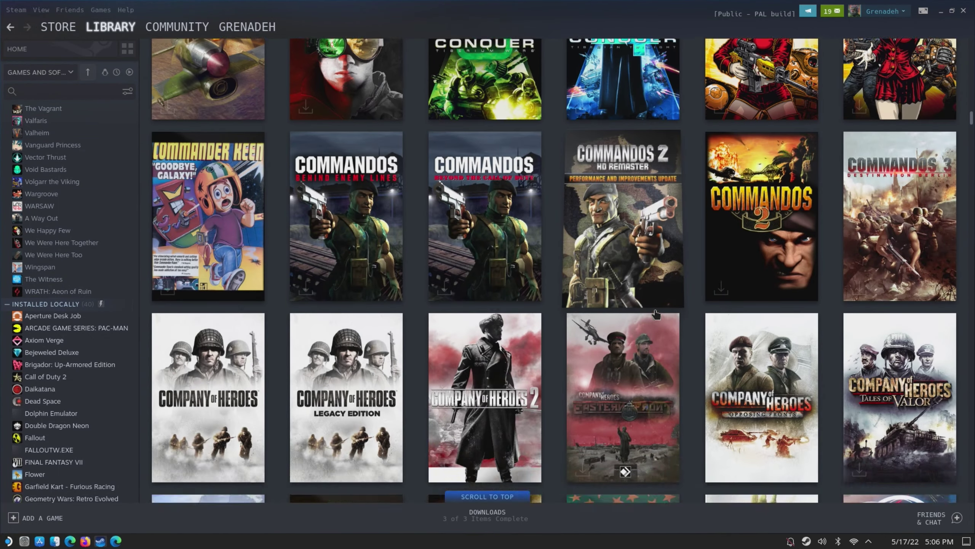
- Look for the Dolphin Emulator cover among the games starting with D in the library grid
scroll(655, 314, down, 8)
scroll(656, 314, down, 10)
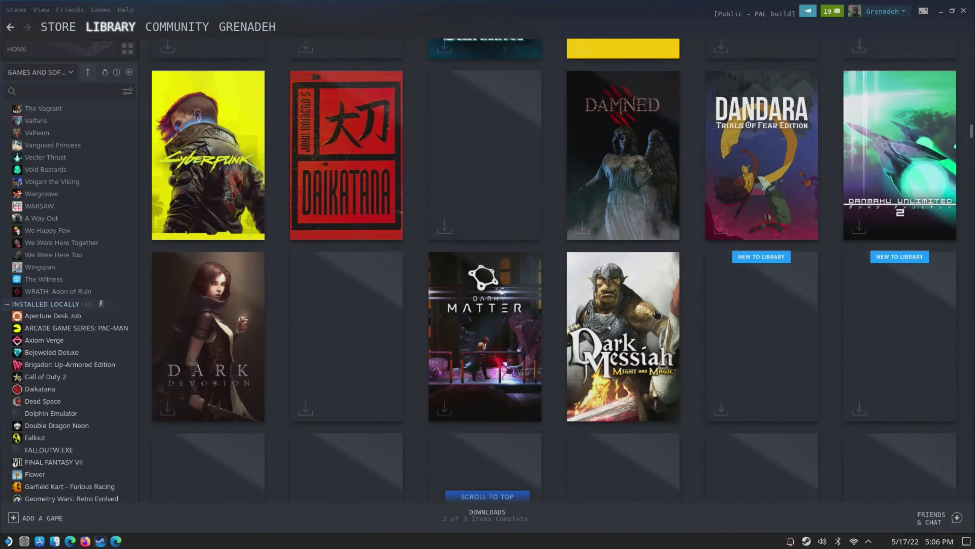
scroll(654, 311, down, 15)
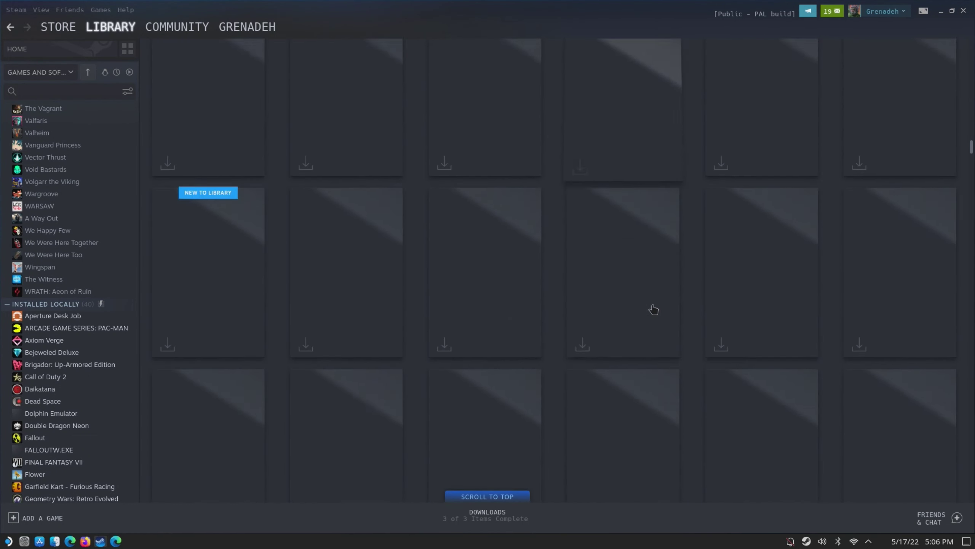
scroll(645, 305, down, 10)
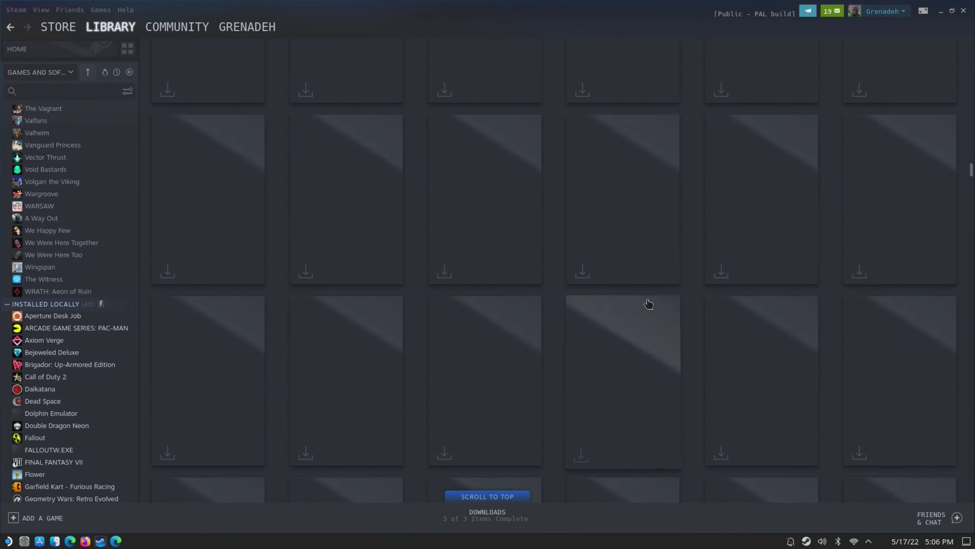
scroll(480, 212, up, 4)
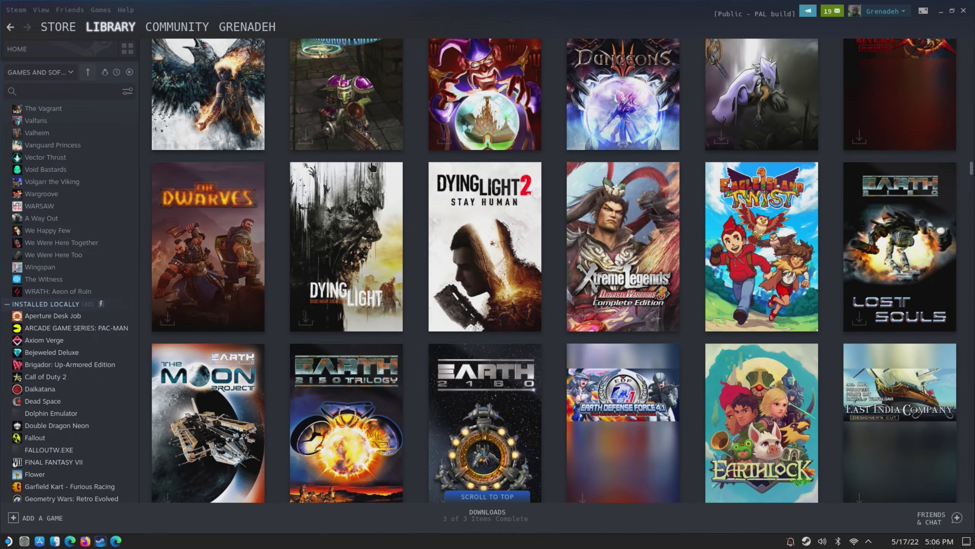
scroll(280, 155, up, 8)
scroll(280, 156, up, 12)
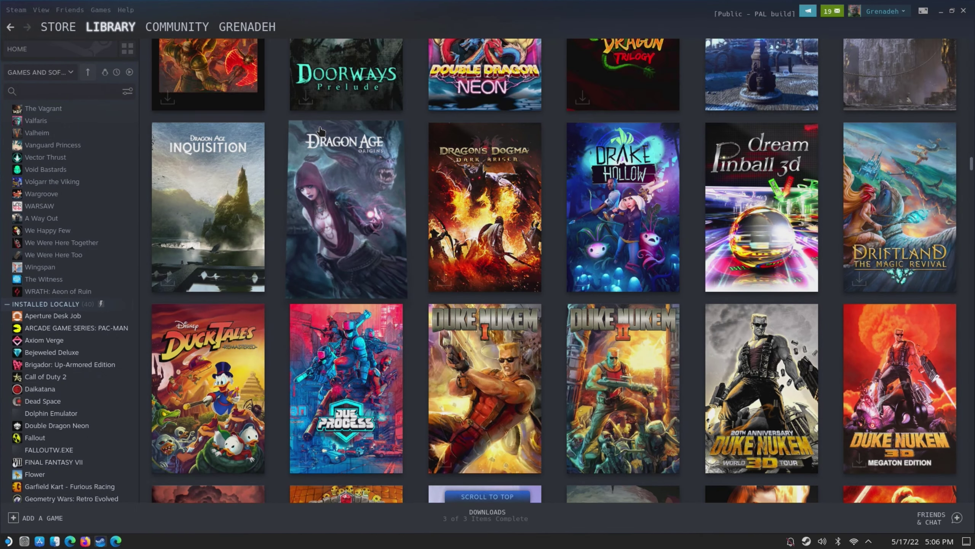
scroll(321, 132, up, 5)
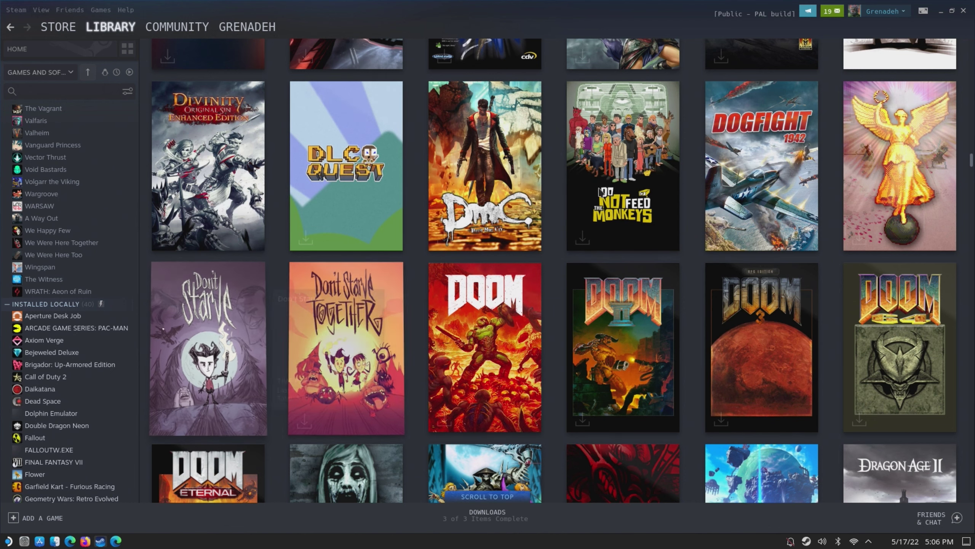
scroll(613, 177, up, 5)
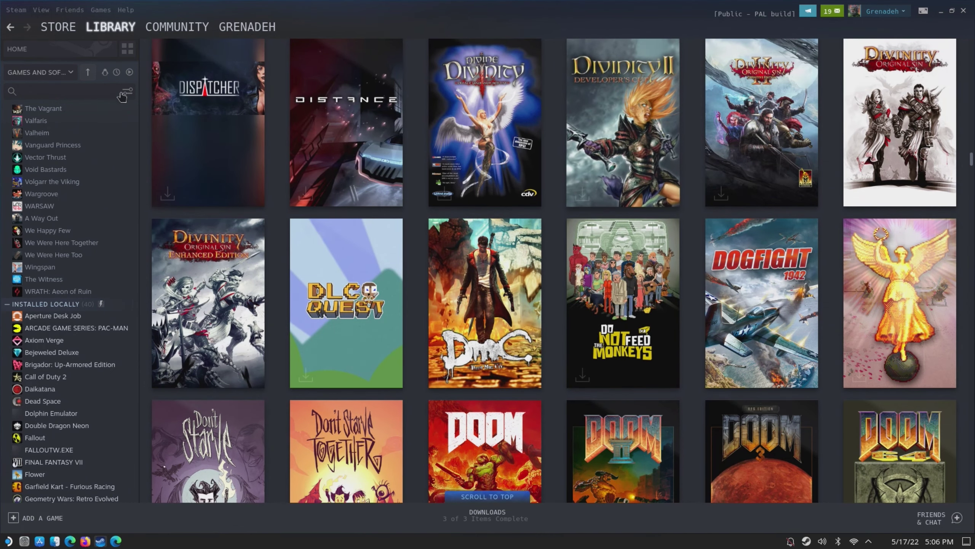
- Search the library for "dolph" and add Dolphin Emulator to the All Games collection
click(31, 87)
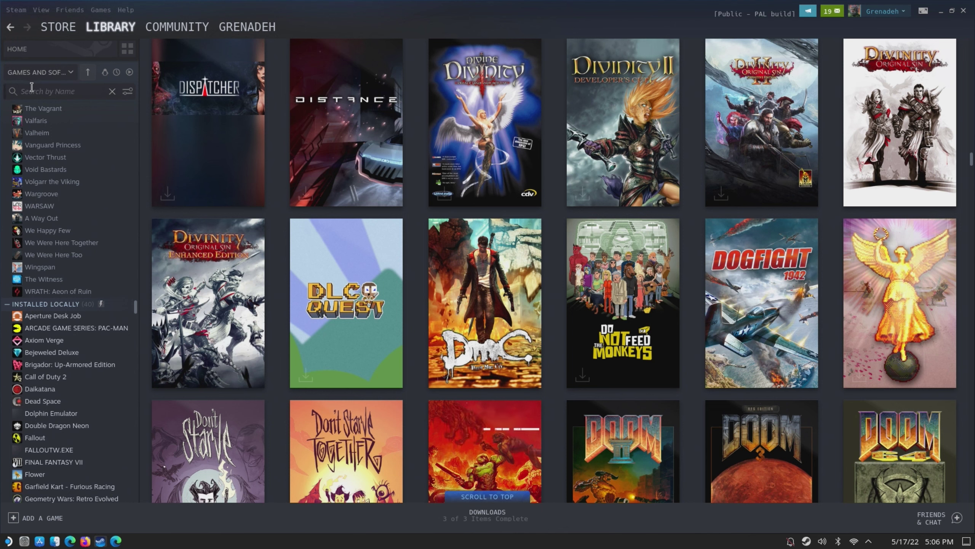
text(dolph)
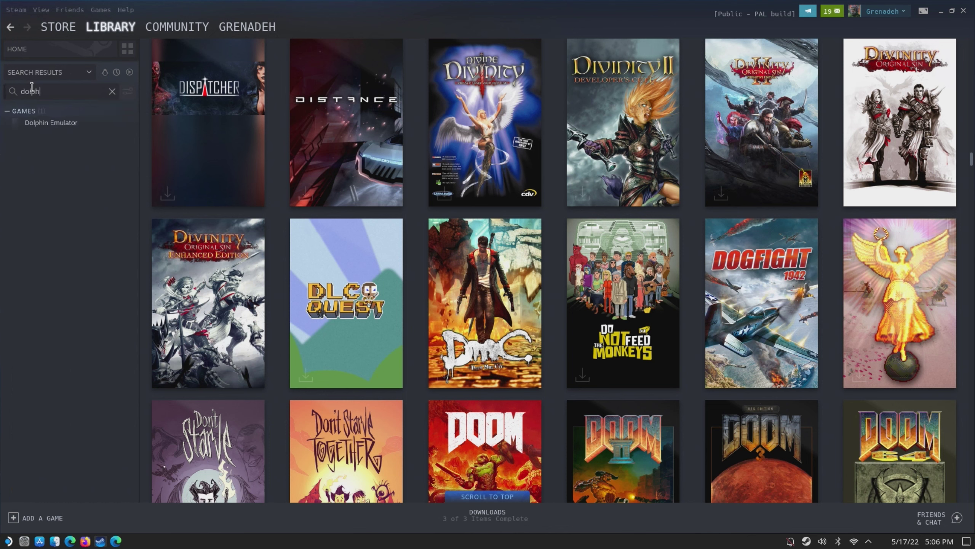
right_click(45, 123)
mouse_move(88, 154)
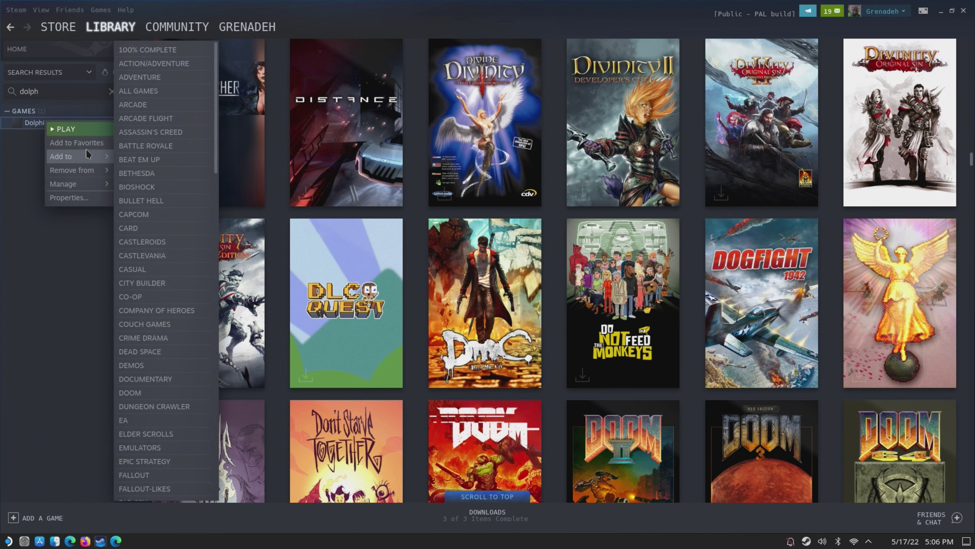
click(149, 88)
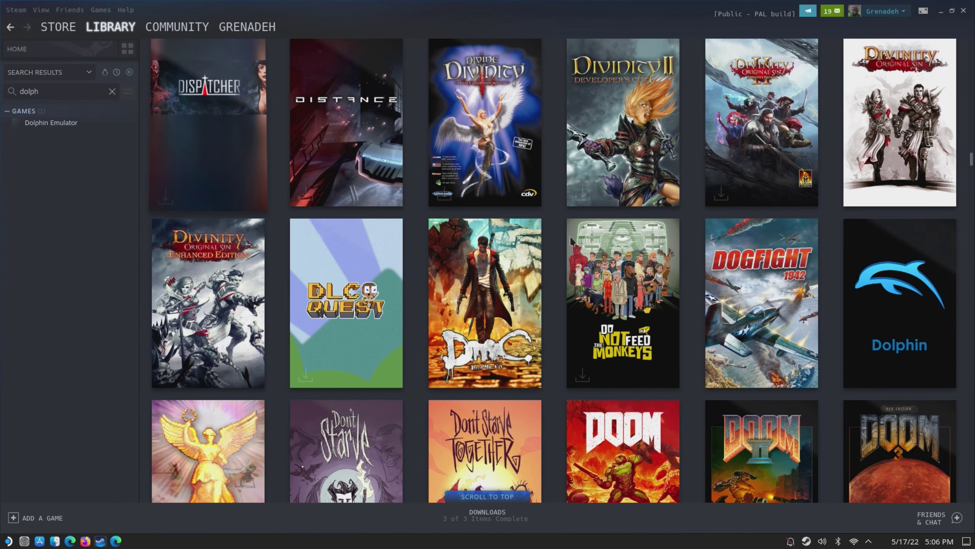
- Open Dolphin Emulator from its new cover, launch it, move its window over the page's centre, and close the emulator
click(885, 272)
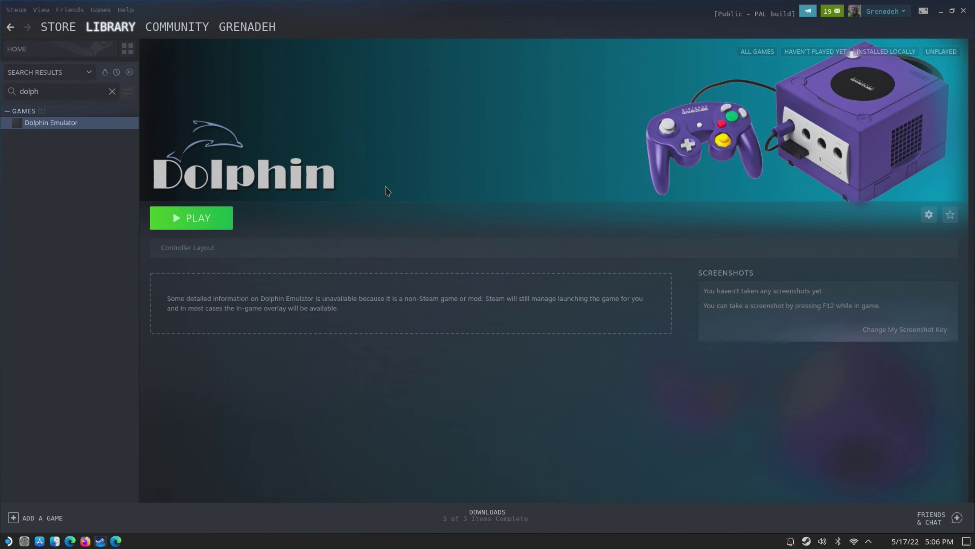
click(219, 219)
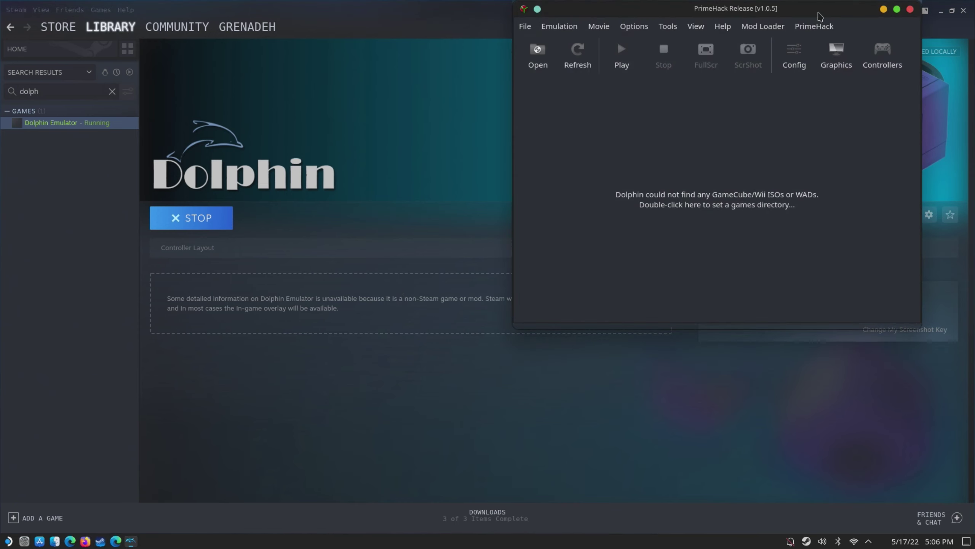
drag(817, 10, 632, 84)
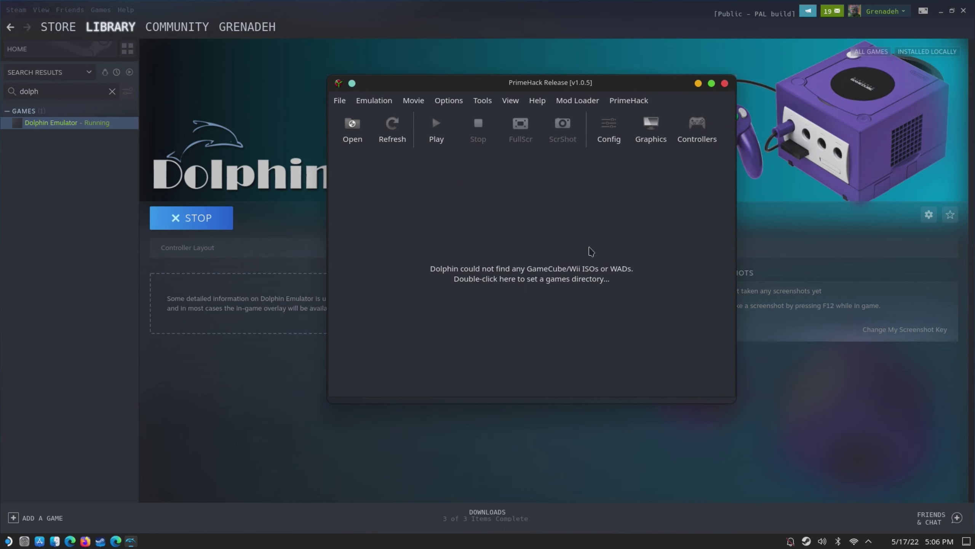
click(725, 83)
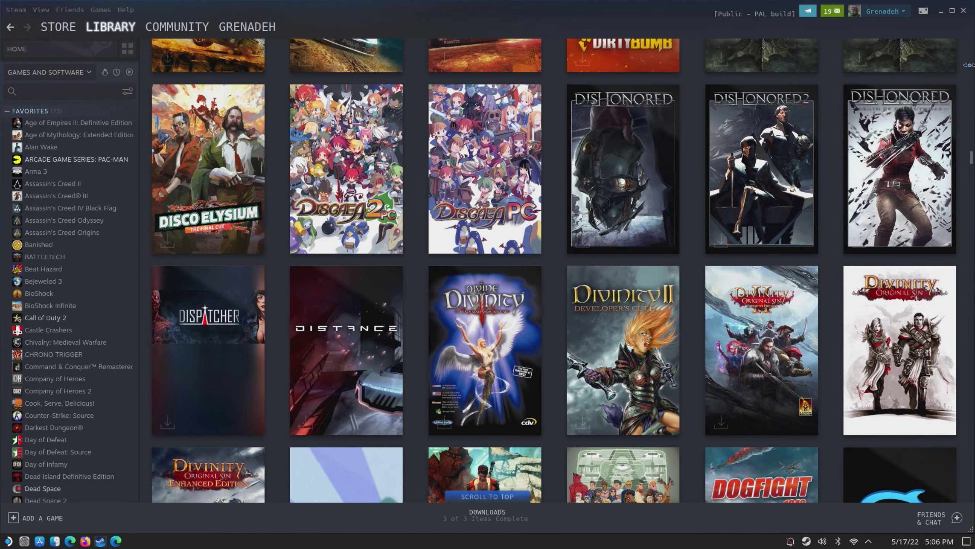
- Return to the start of the library home page and check the horizontal Dolphin artwork under Recent Games
click(952, 10)
drag(967, 46, 964, 19)
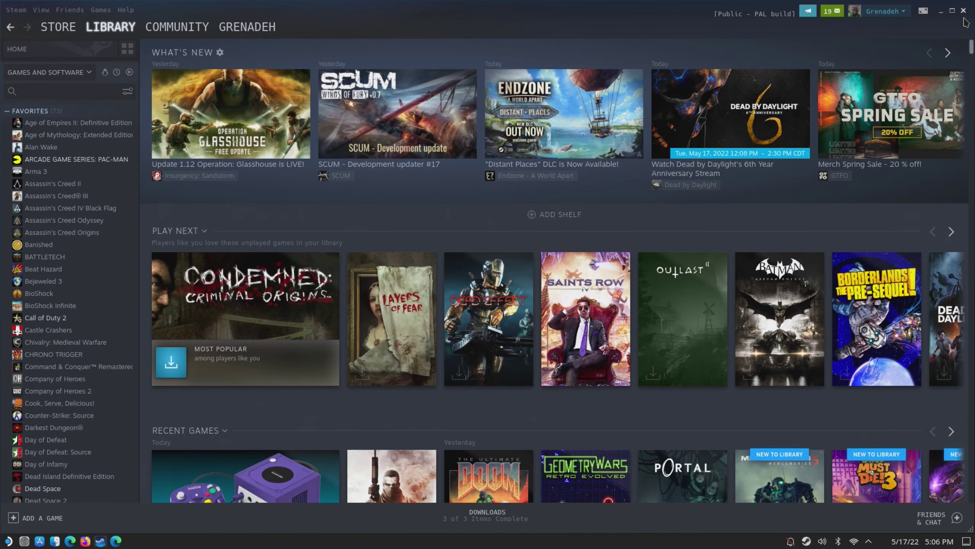
scroll(398, 255, down, 3)
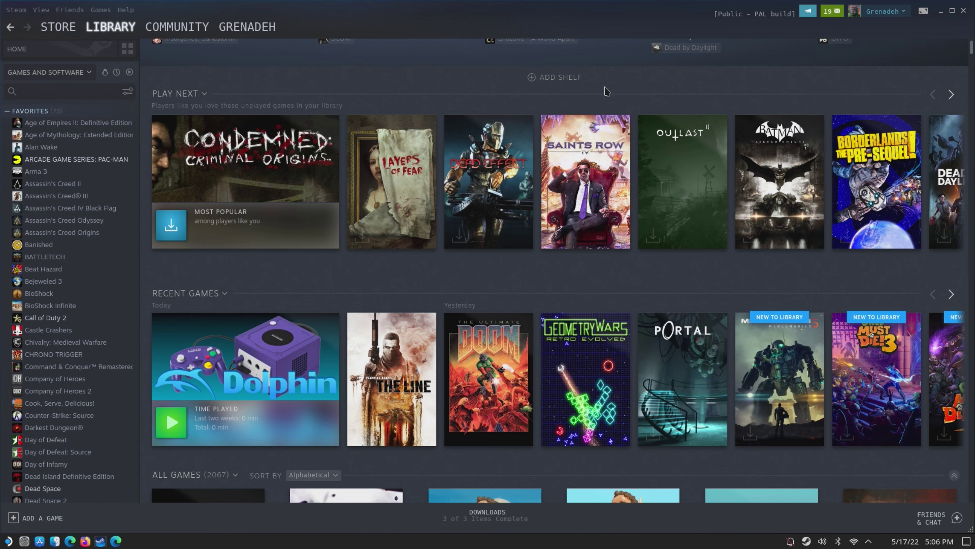
mouse_move(349, 154)
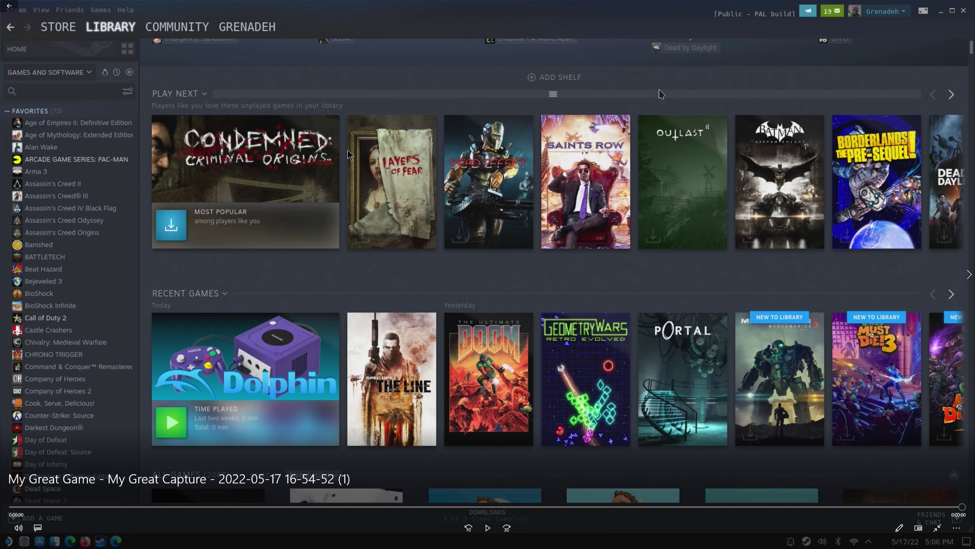